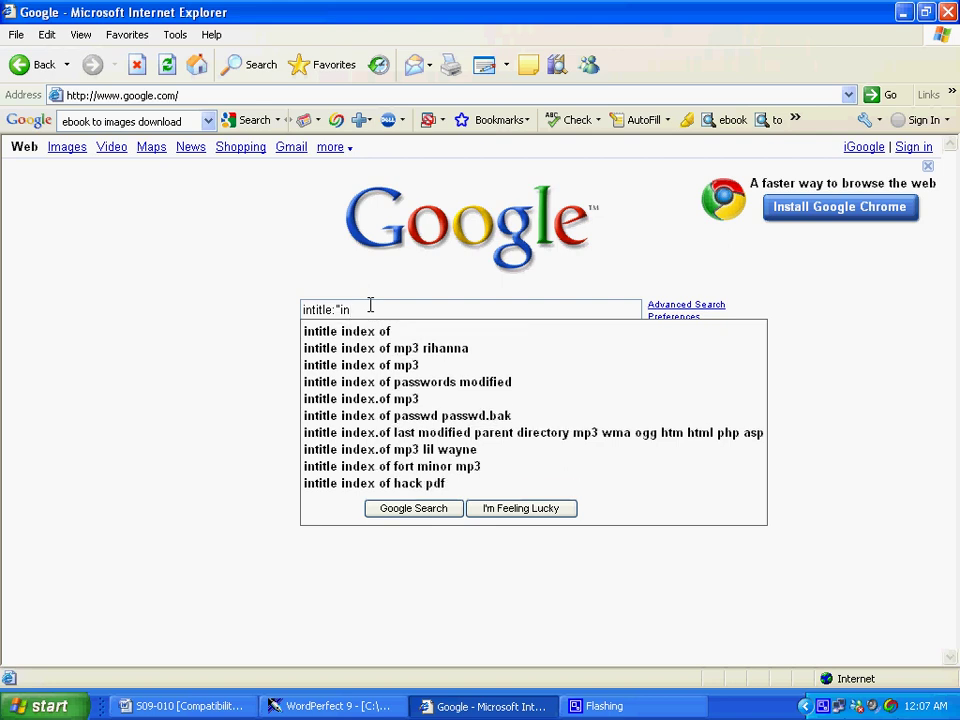
- Enter the query intitle:"index.of" in the Google search box, fixing a mistyped character
type("ndex.")
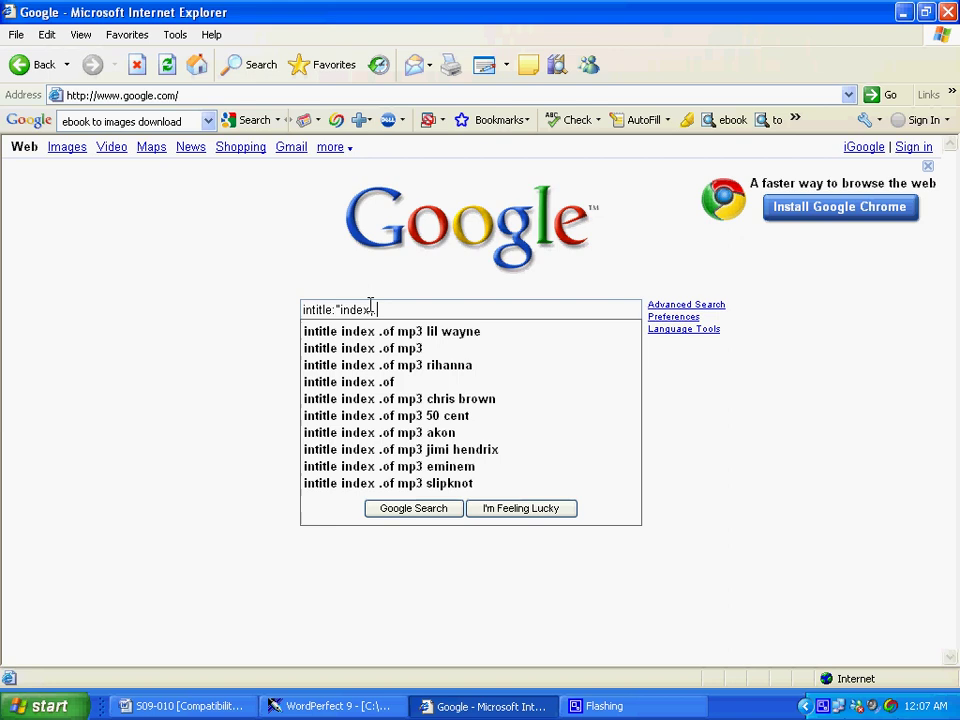
key("BackSpace")
type(".of\" (pdf")
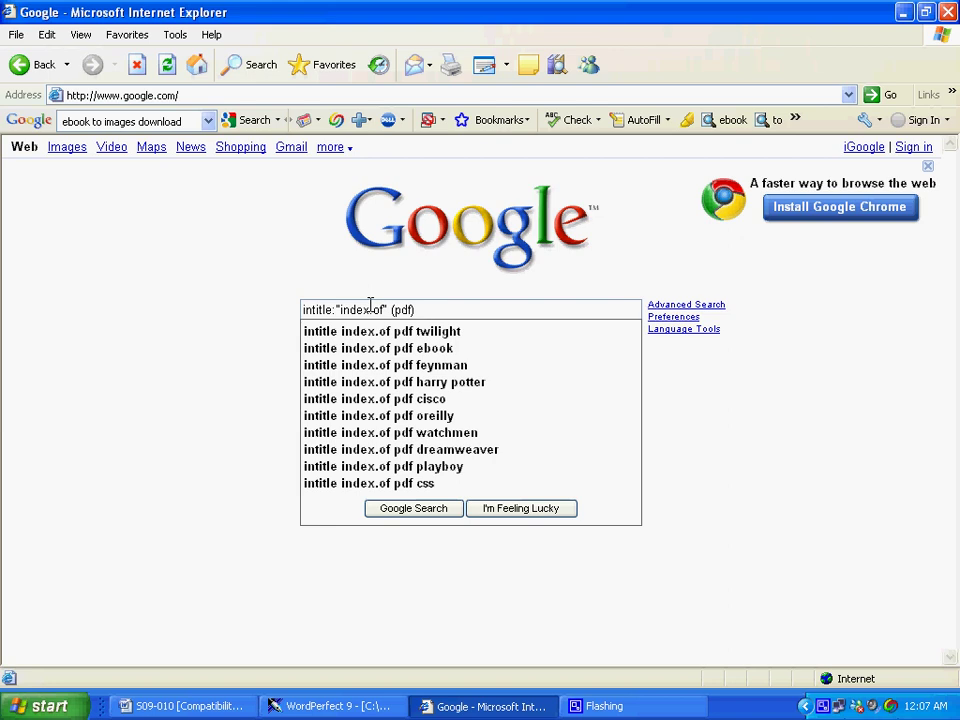
- Run the search, browse the bitsavers Index of /pdf listing, then return to the Google results
key("Return")
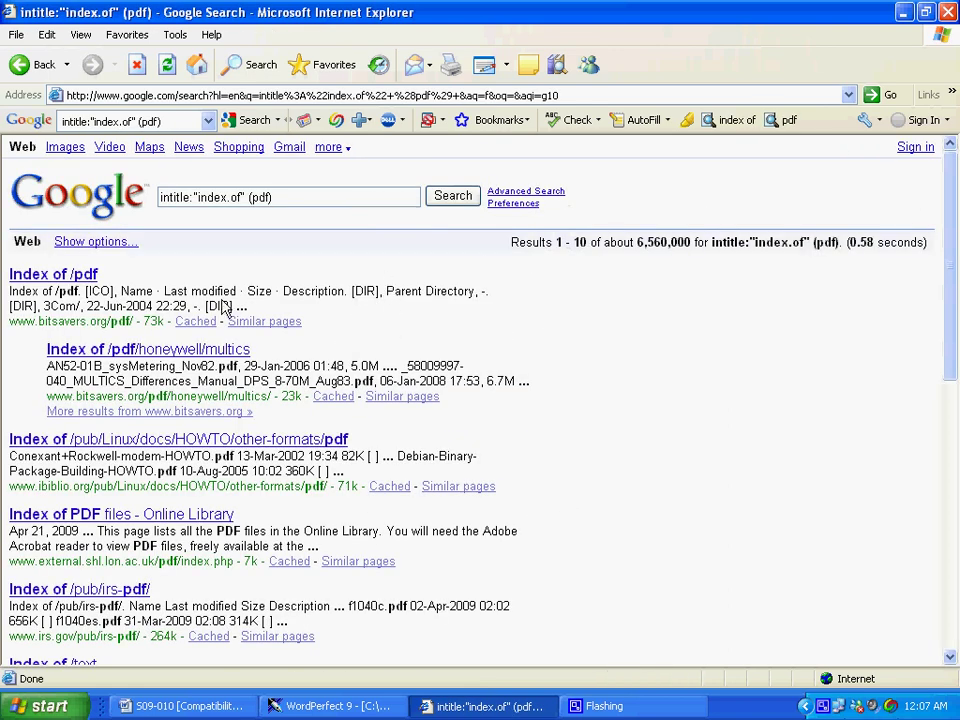
left_click(40, 276)
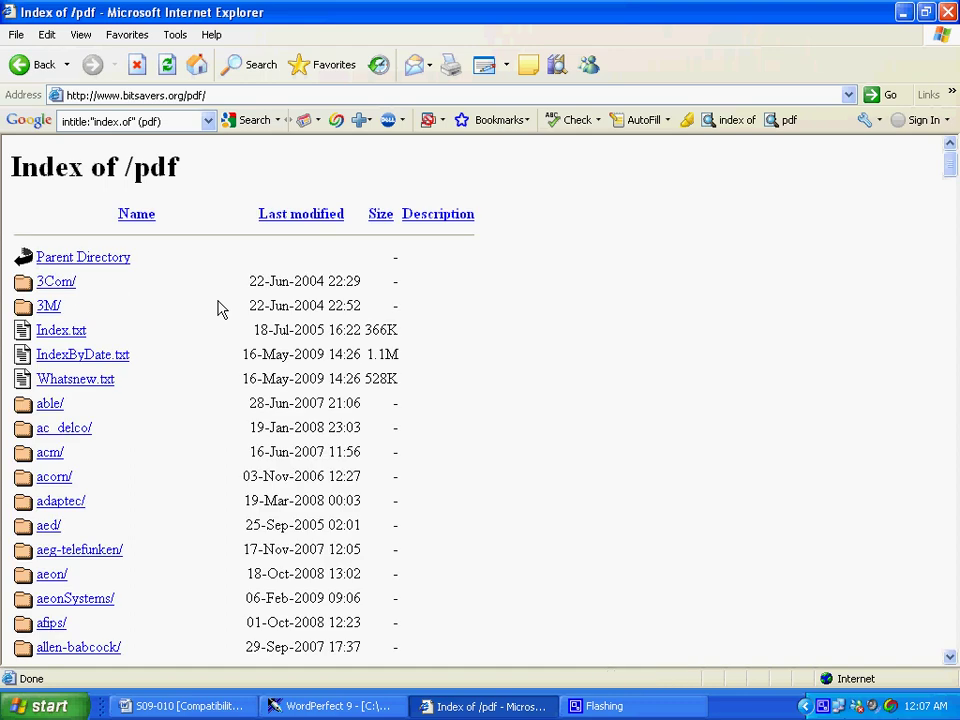
scroll(122, 450, "down", 7)
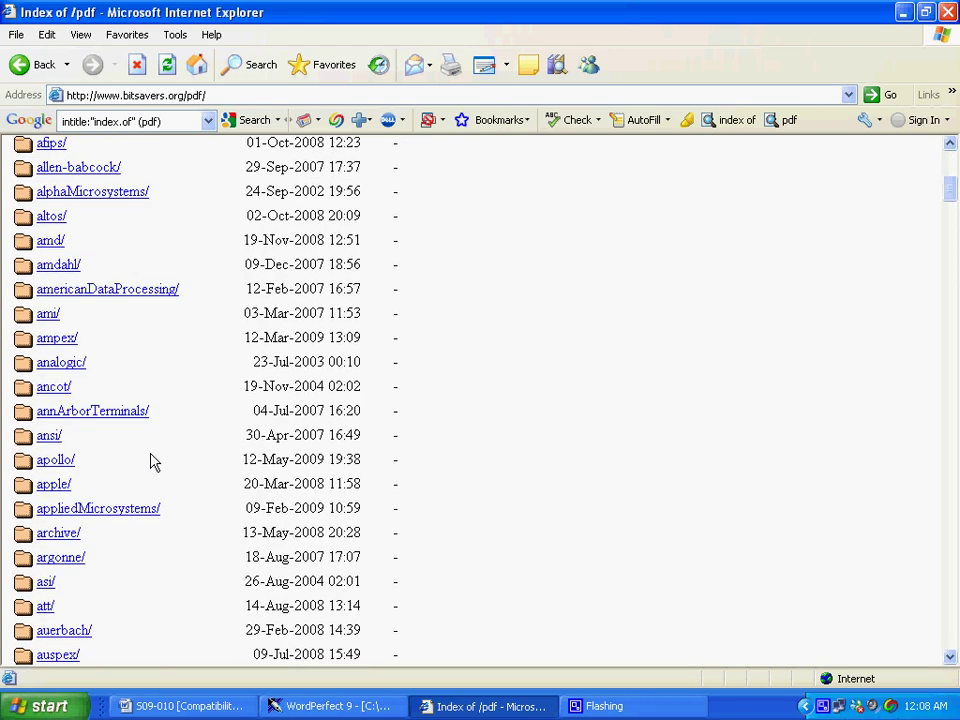
scroll(152, 461, "down", 2)
scroll(230, 470, "down", 3)
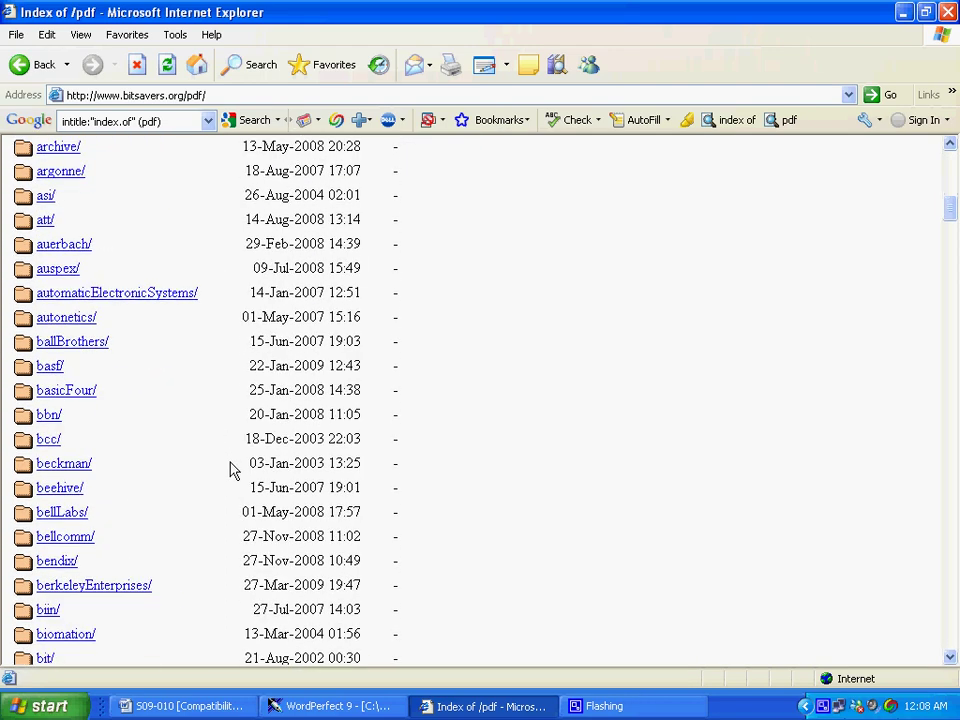
scroll(230, 470, "down", 3)
left_click(38, 66)
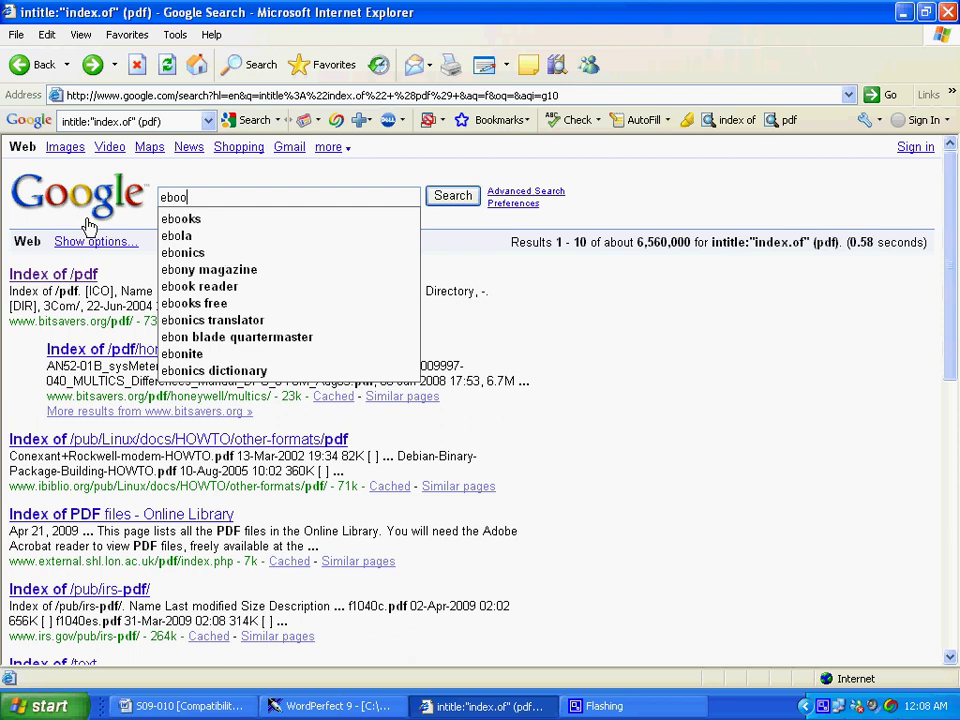
- Search for 'ebook to ipod', then rerun 'ebook to images download' from the search history
type("to ipod")
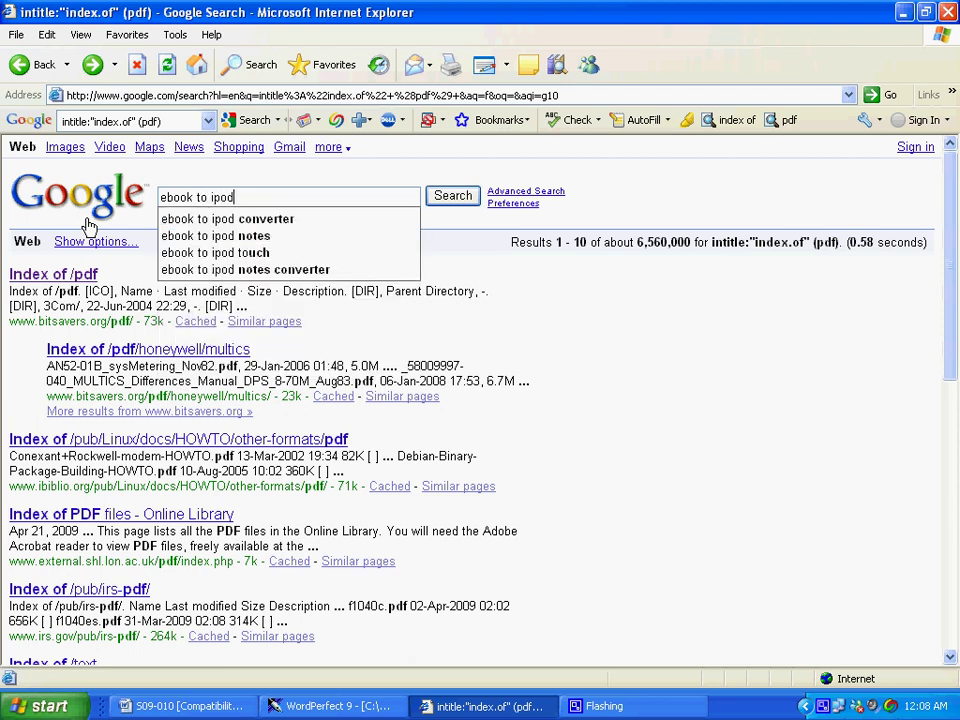
key("Return")
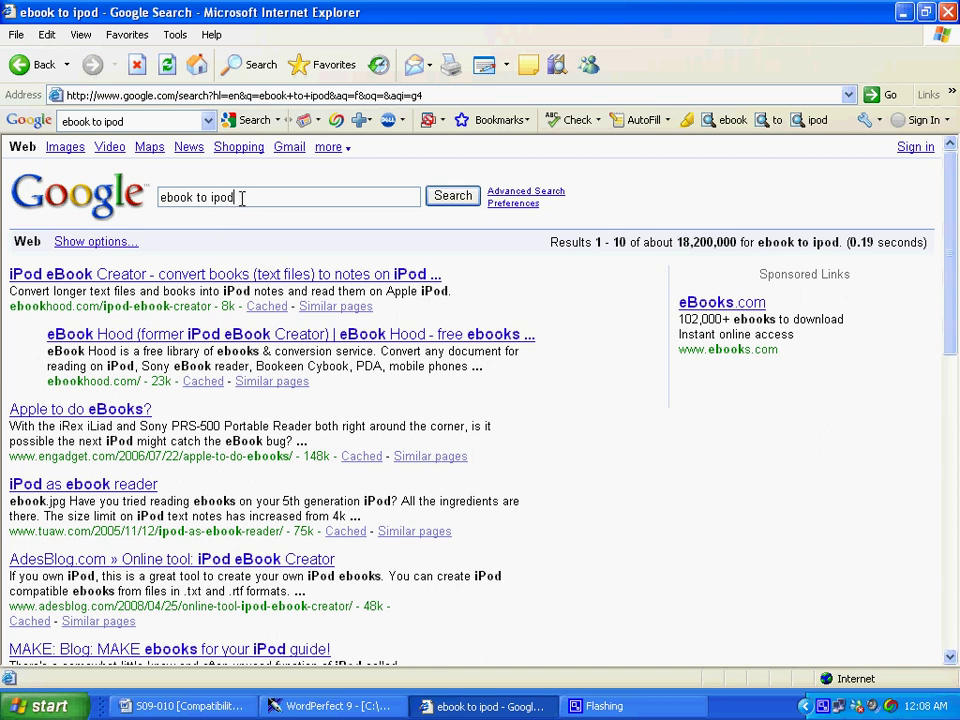
left_click_drag(241, 197, 213, 207)
left_click(208, 121)
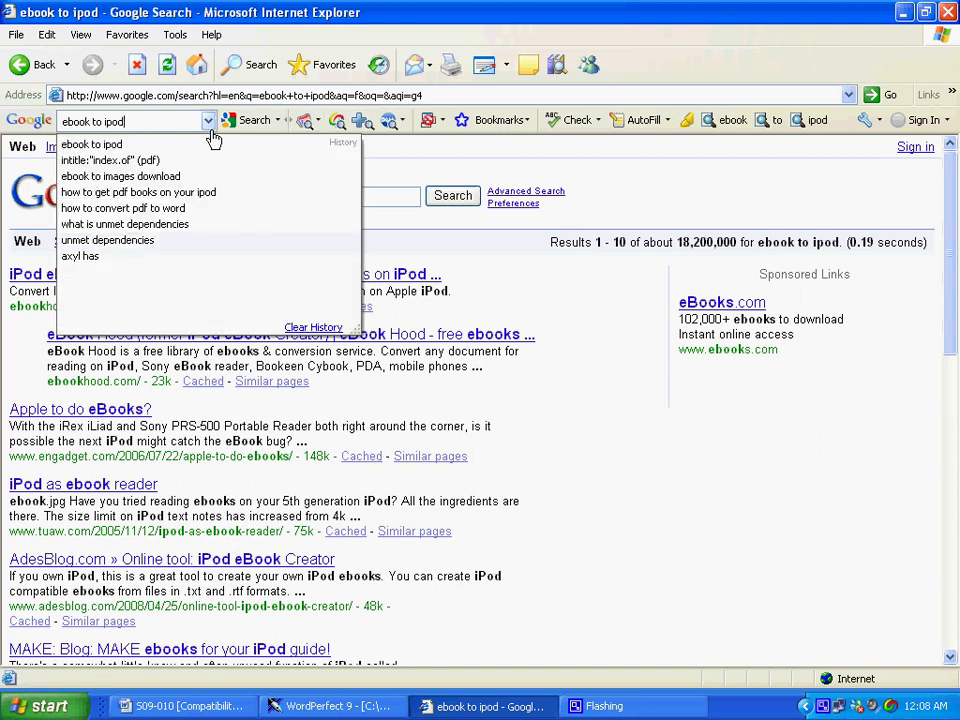
left_click(154, 188)
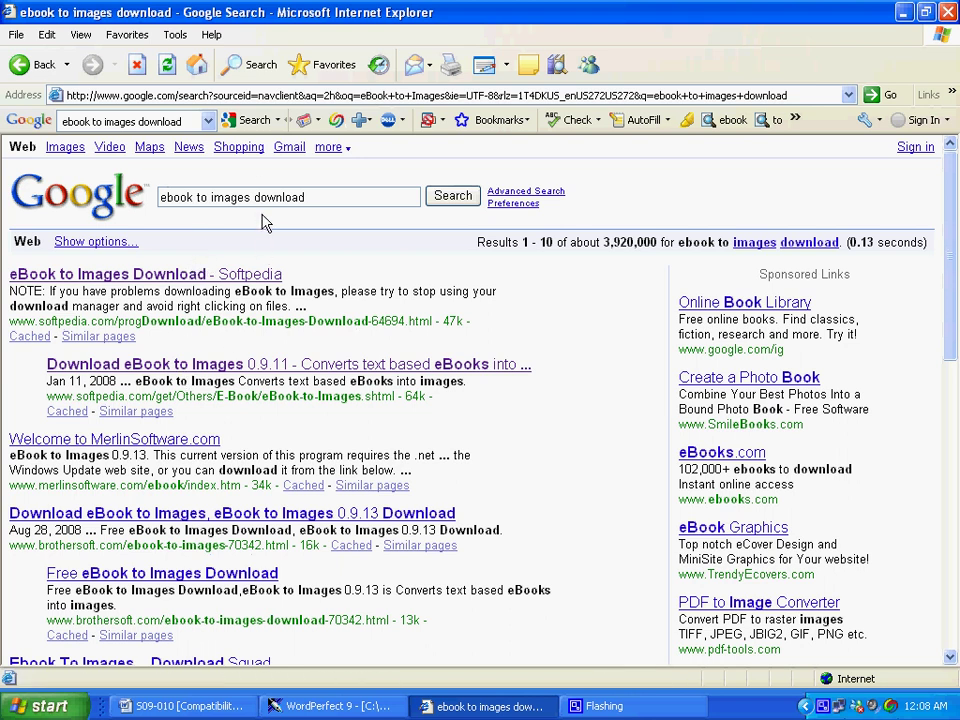
- Open Softpedia's eBook to Images 0.9.11 download page and cancel the ebook-setup.exe download from Mirror 1
left_click(152, 367)
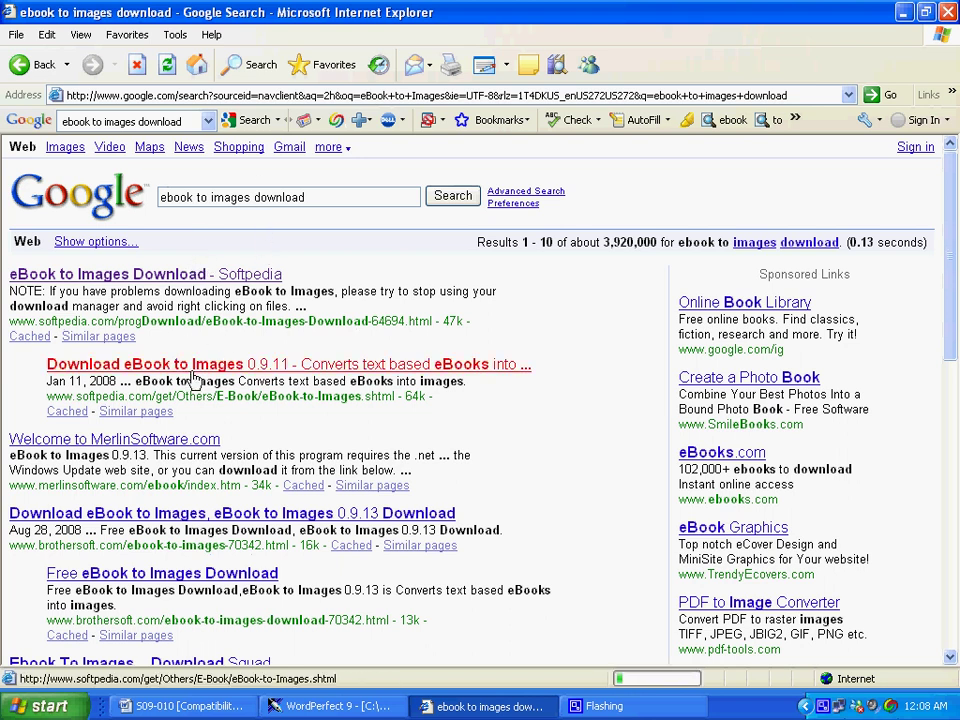
scroll(435, 375, "down", 3)
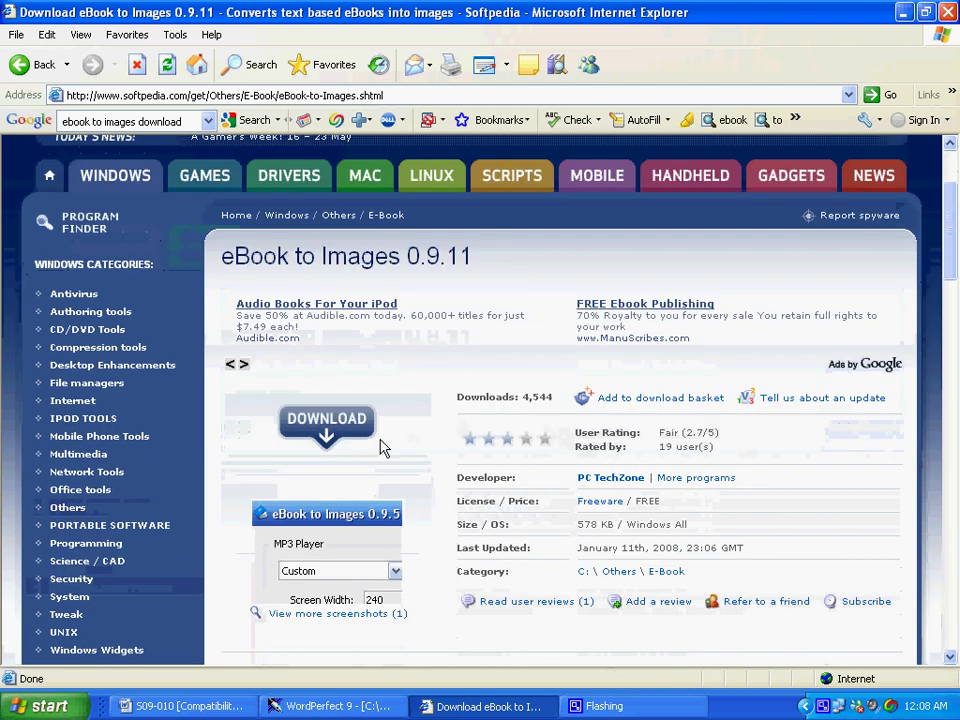
left_click(325, 430)
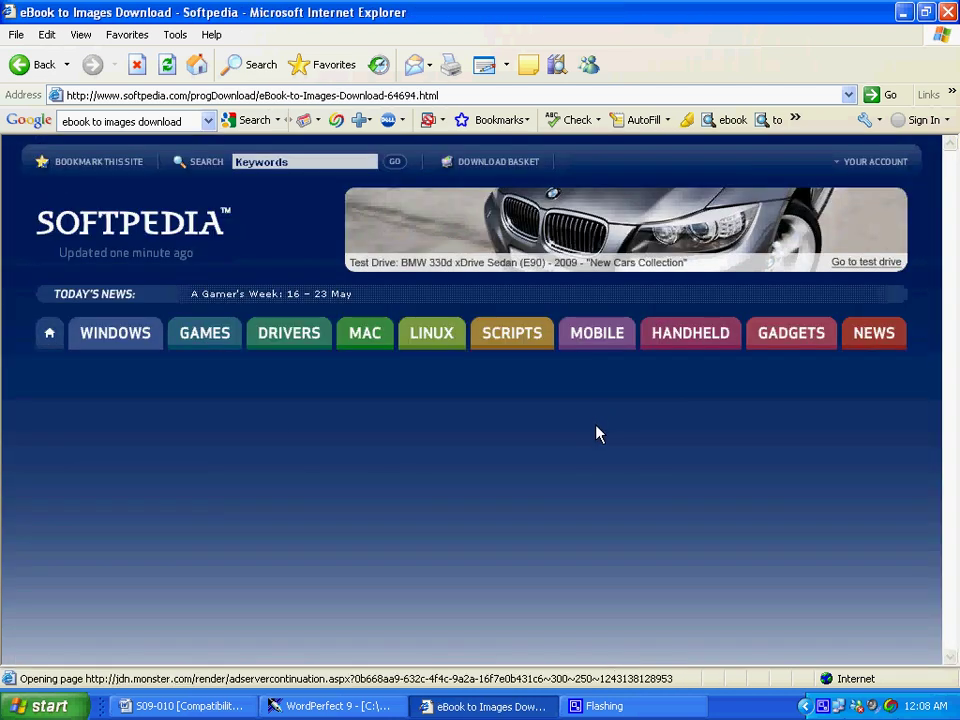
scroll(585, 545, "down", 2)
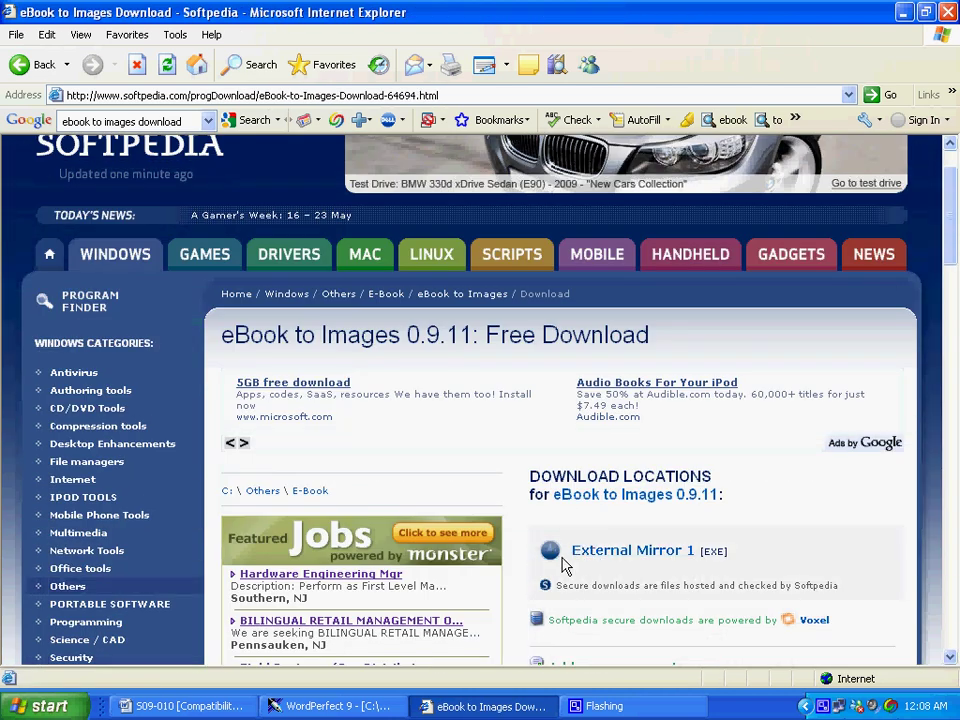
left_click(551, 553)
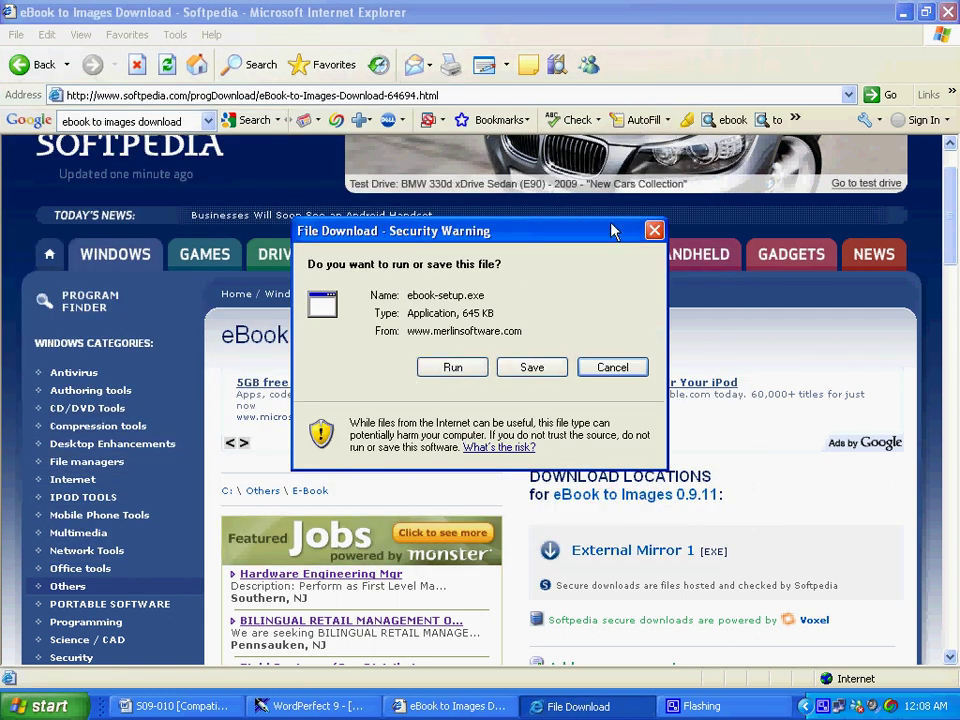
left_click(484, 368)
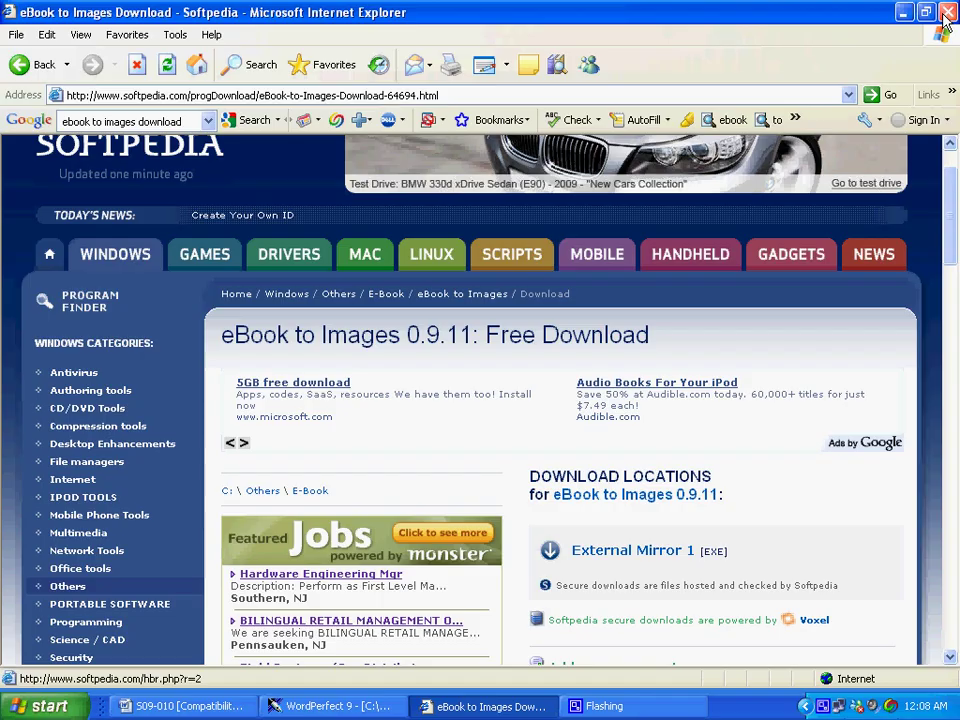
- Minimize Internet Explorer and launch eBook to Images from its desktop shortcut
left_click(903, 12)
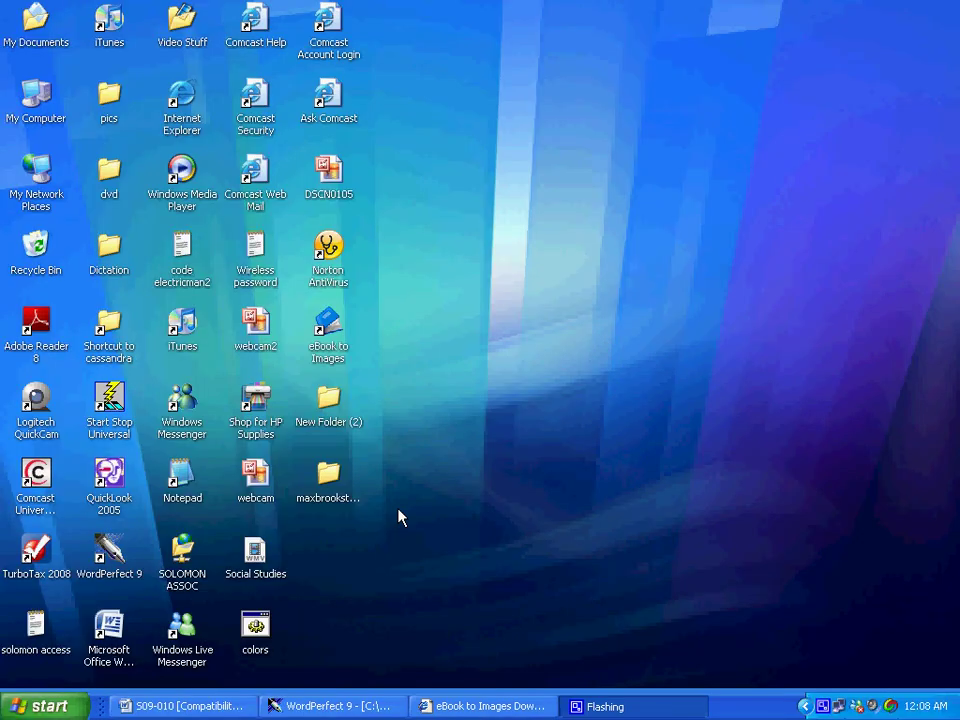
left_click(329, 345)
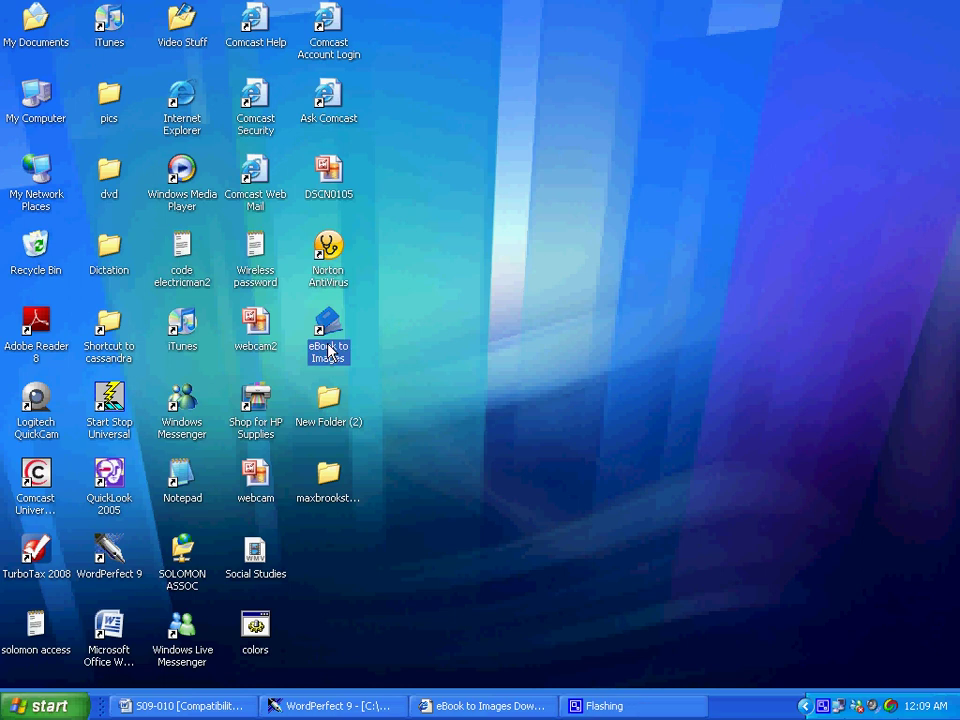
double_click(329, 350)
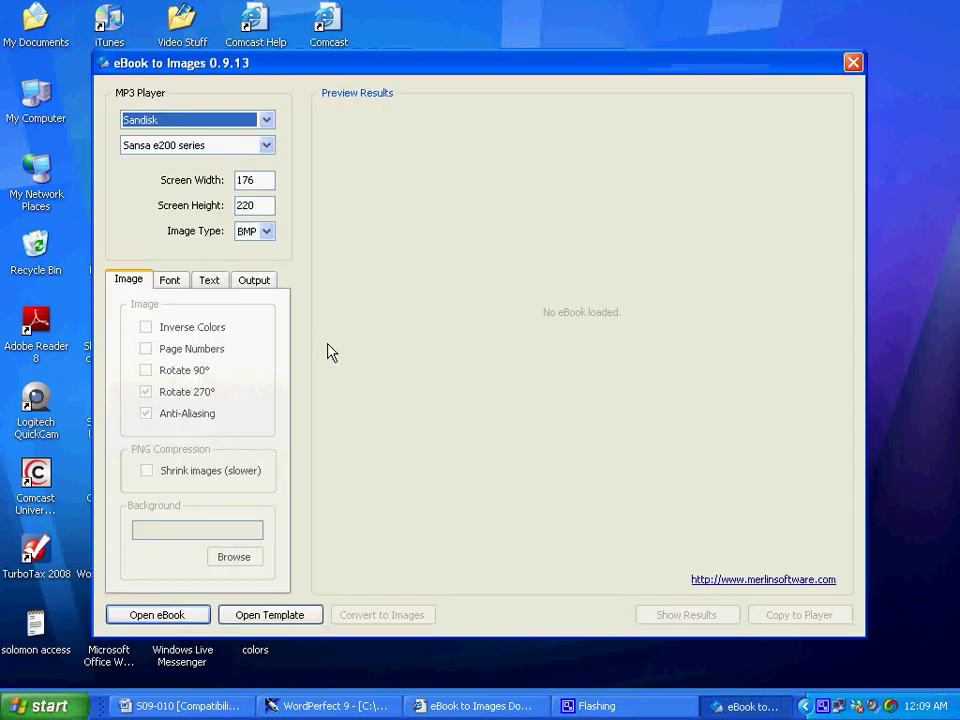
- Set the MP3 player to Apple Classic with JPG as the image type
left_click(161, 121)
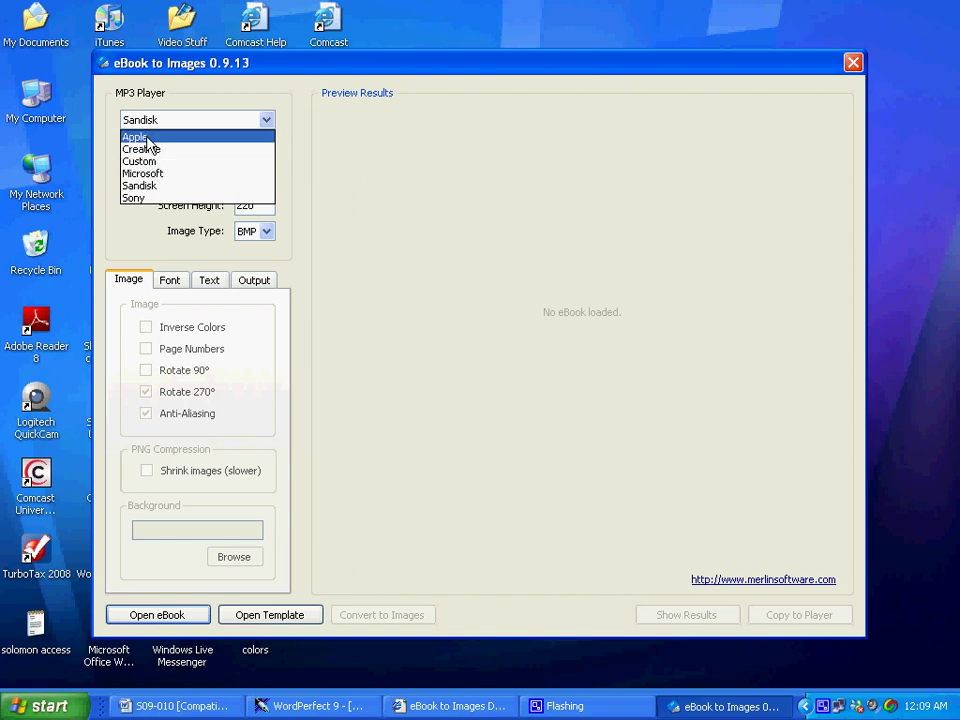
left_click(136, 136)
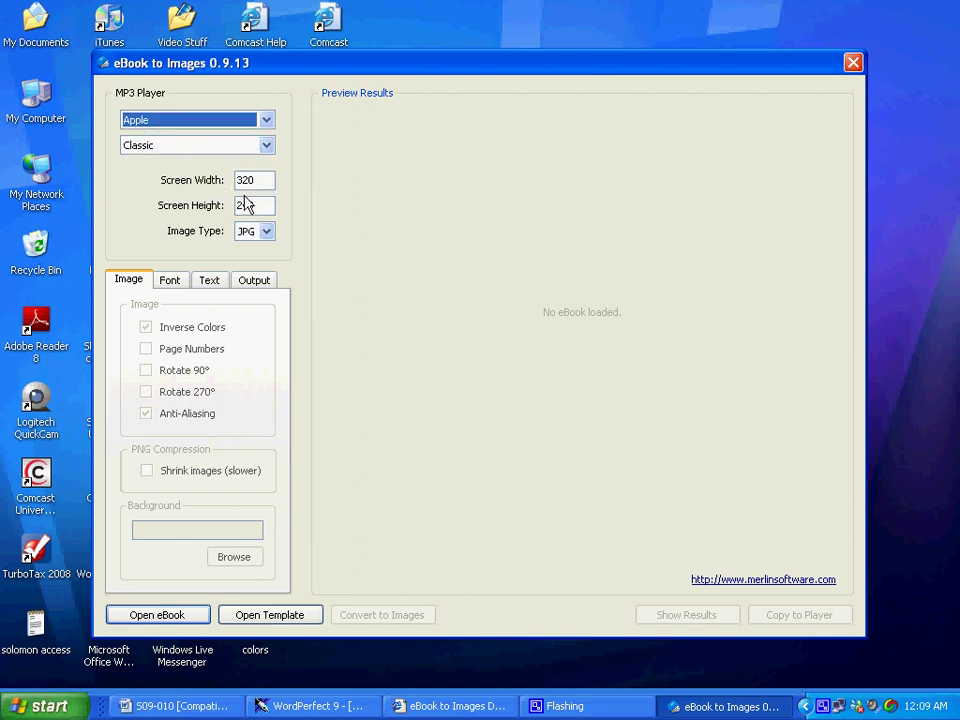
left_click(266, 146)
left_click(260, 160)
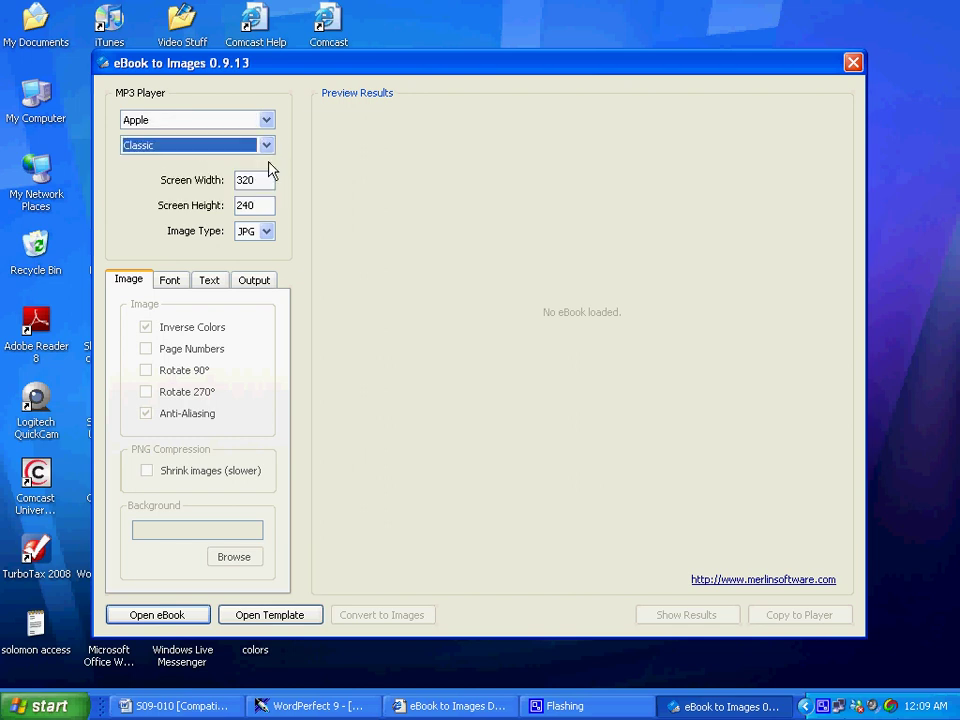
left_click(266, 231)
left_click(250, 257)
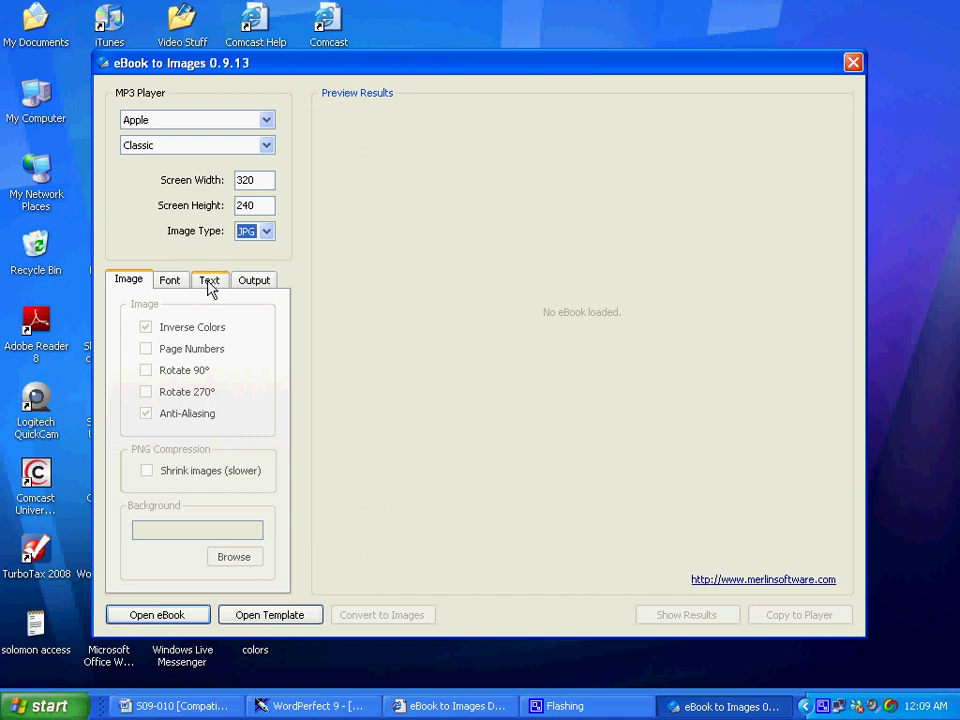
- Load the Modern Coin Magic ebook from Desktop > Video Stuff > My Videos
left_click(171, 616)
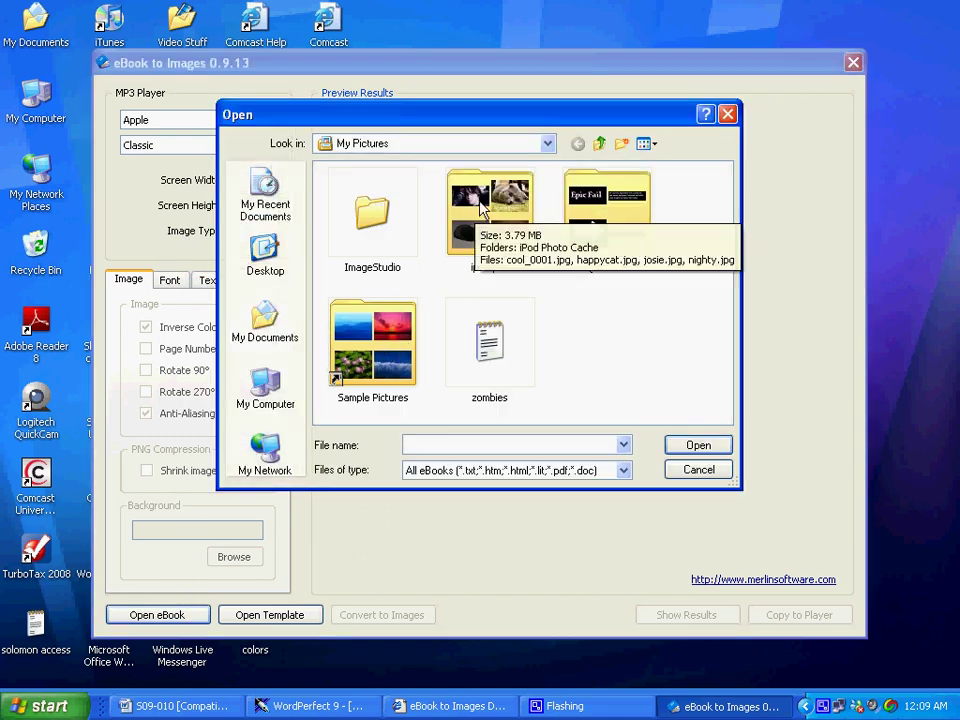
left_click(266, 258)
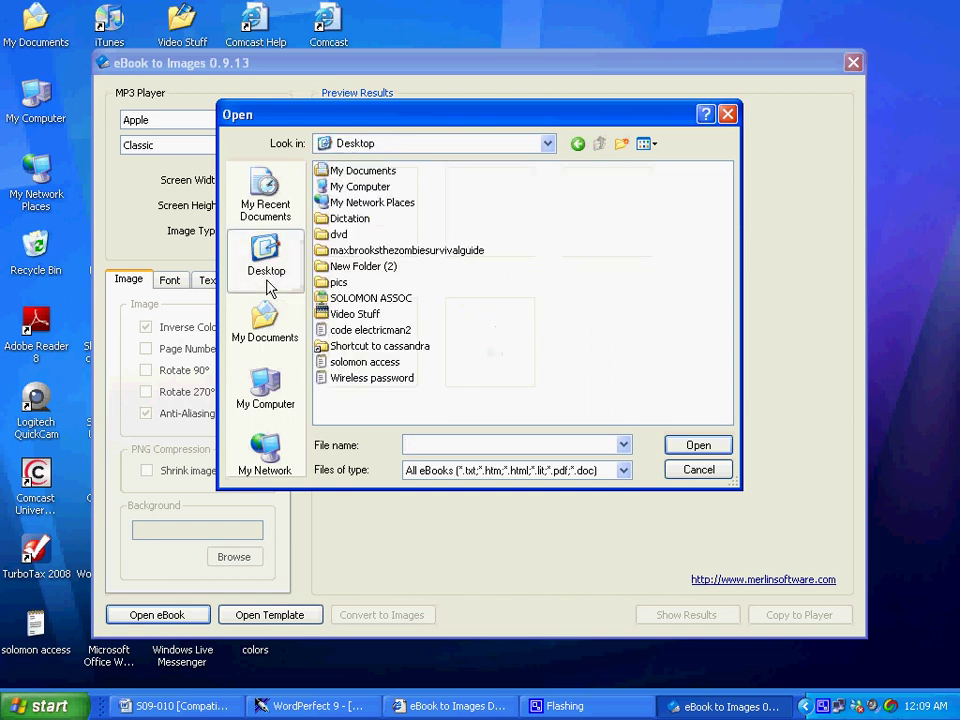
left_click(340, 314)
double_click(340, 316)
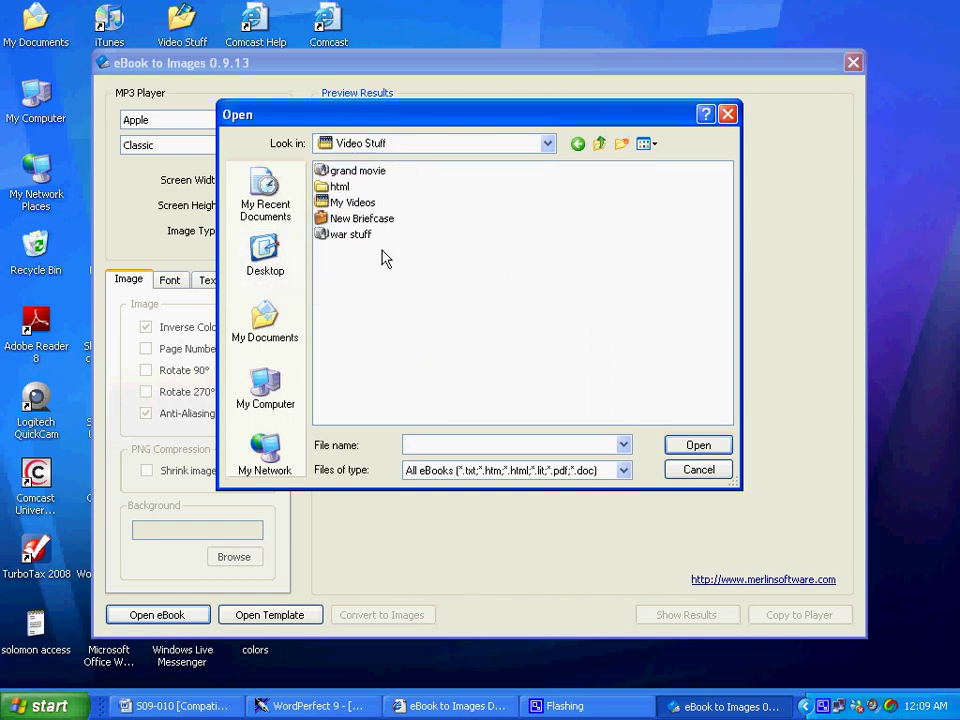
double_click(358, 202)
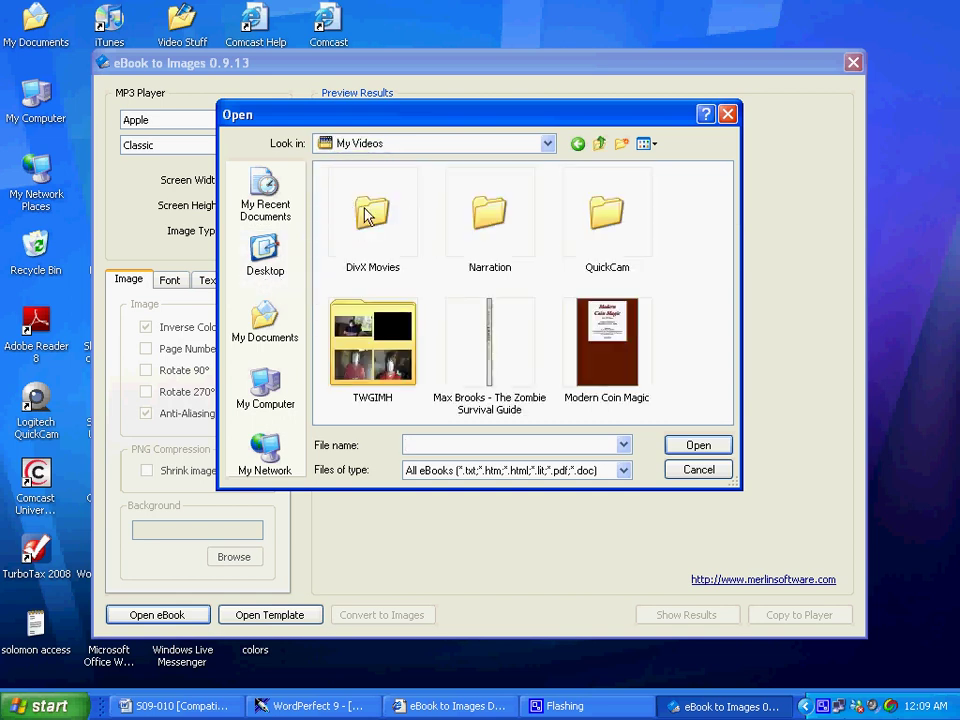
double_click(610, 352)
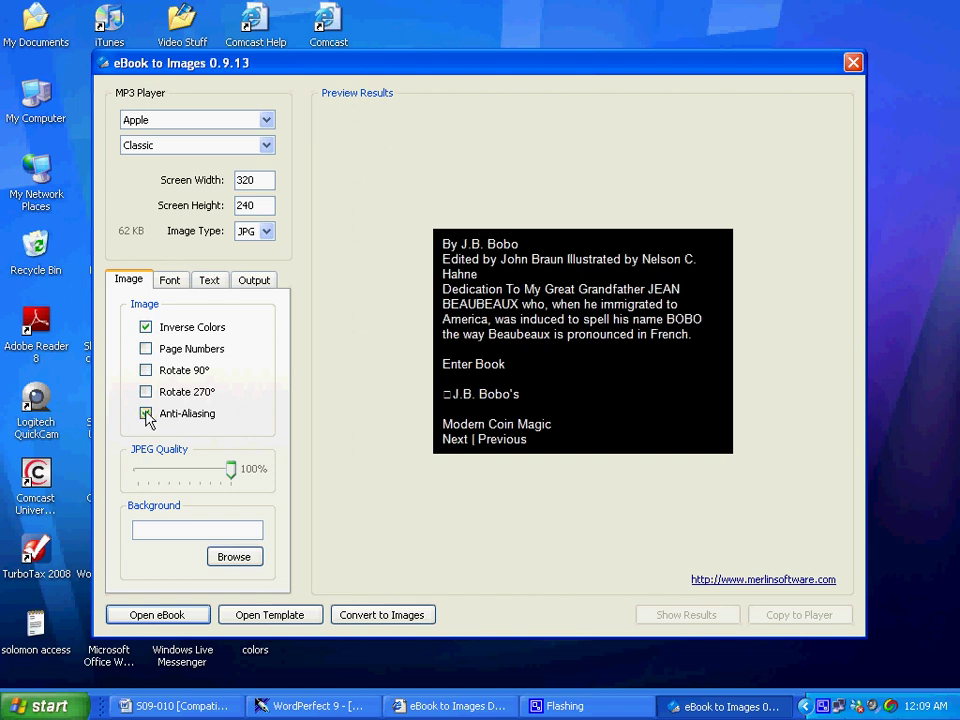
- Keep Inverse Colors on, leave Rotate 90° off, and turn off Page Numbers
left_click(160, 281)
left_click(129, 283)
left_click(167, 280)
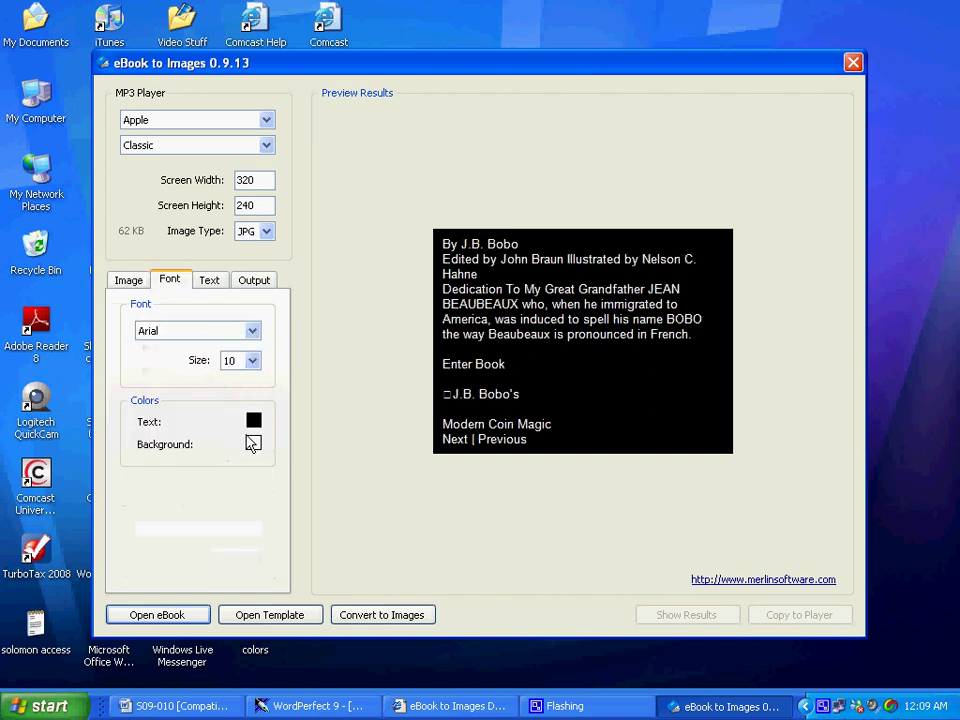
left_click(130, 284)
left_click(146, 327)
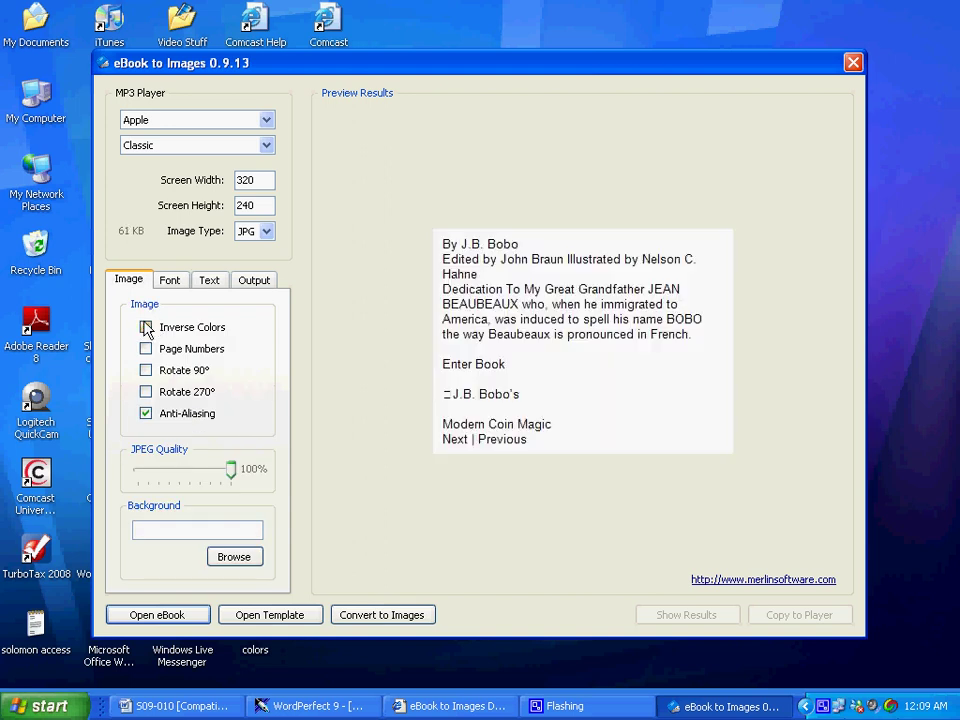
left_click(146, 327)
left_click(146, 370)
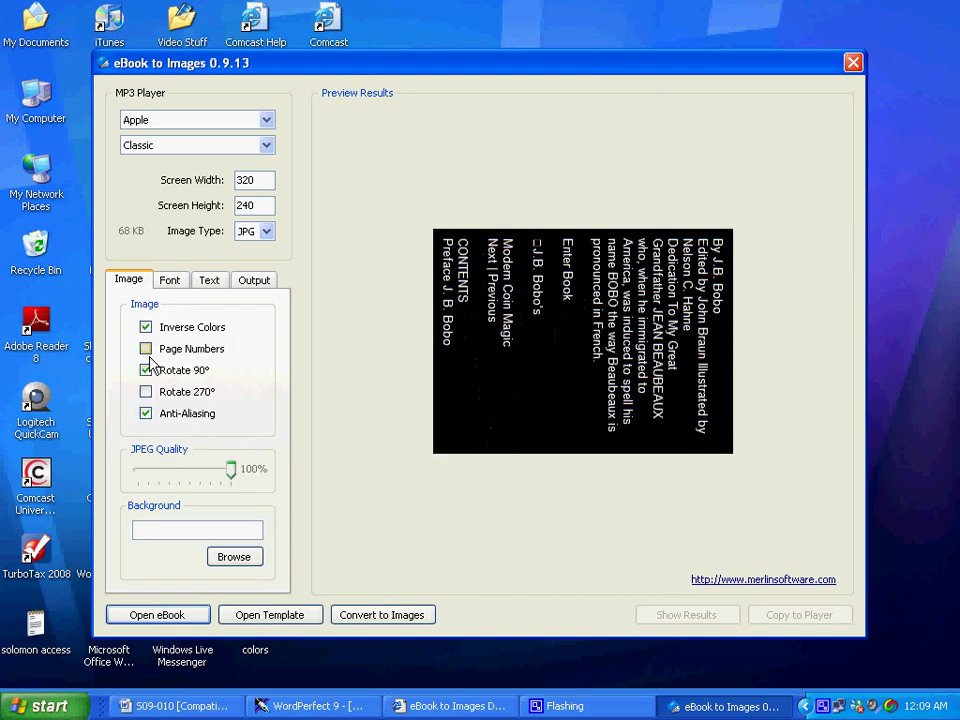
left_click(146, 370)
left_click(146, 349)
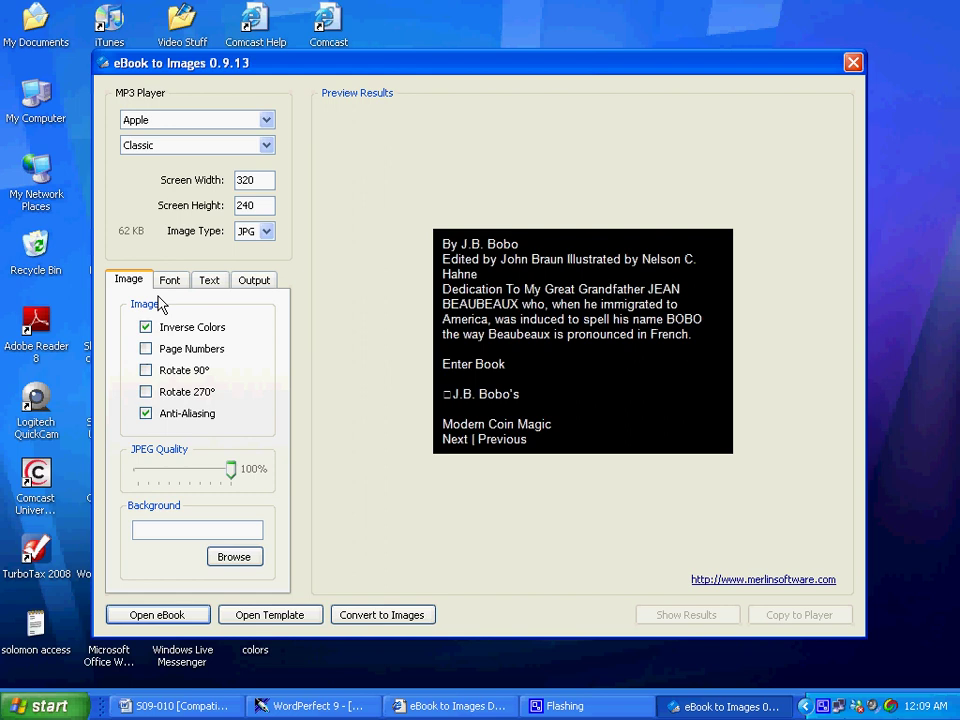
- Set the output so all page images go into one folder (In Each Folder: All)
left_click(169, 280)
left_click(209, 280)
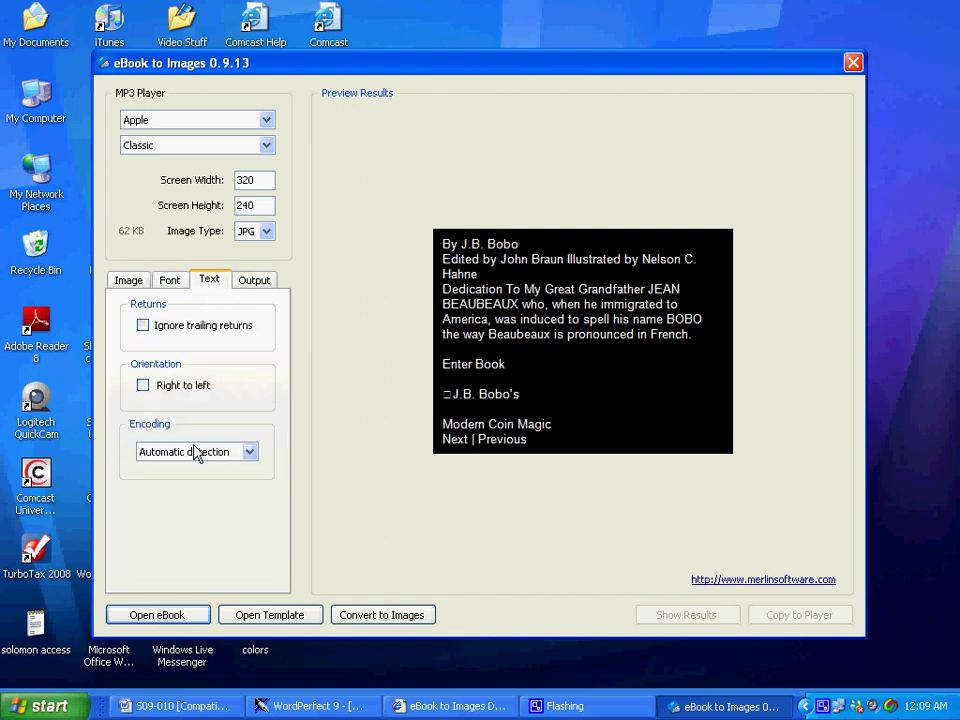
left_click(256, 284)
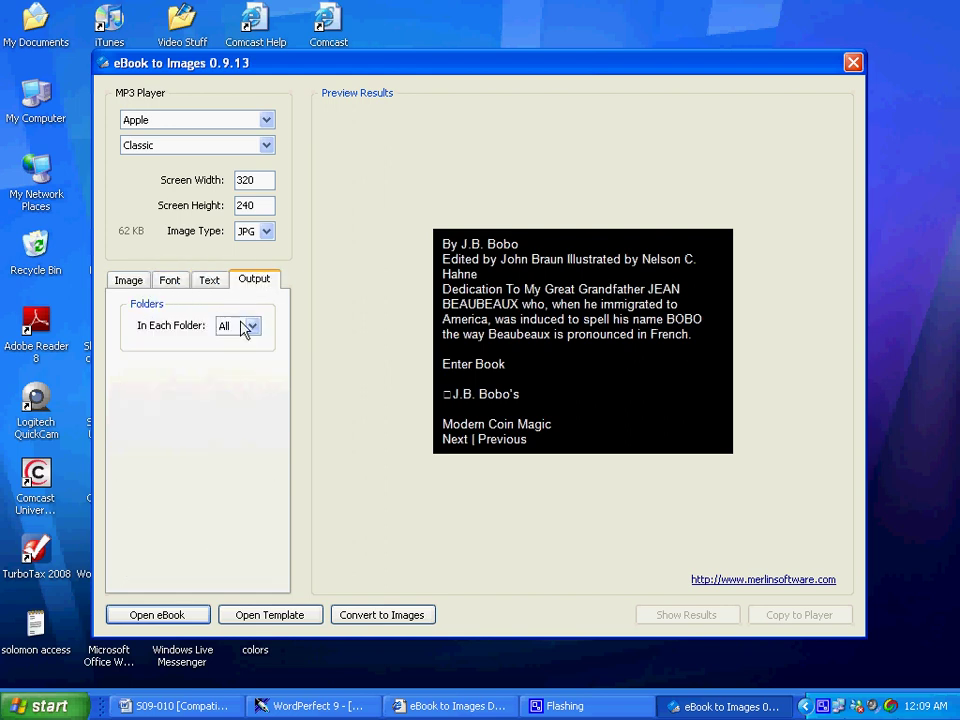
left_click(252, 326)
left_click_drag(258, 377, 261, 354)
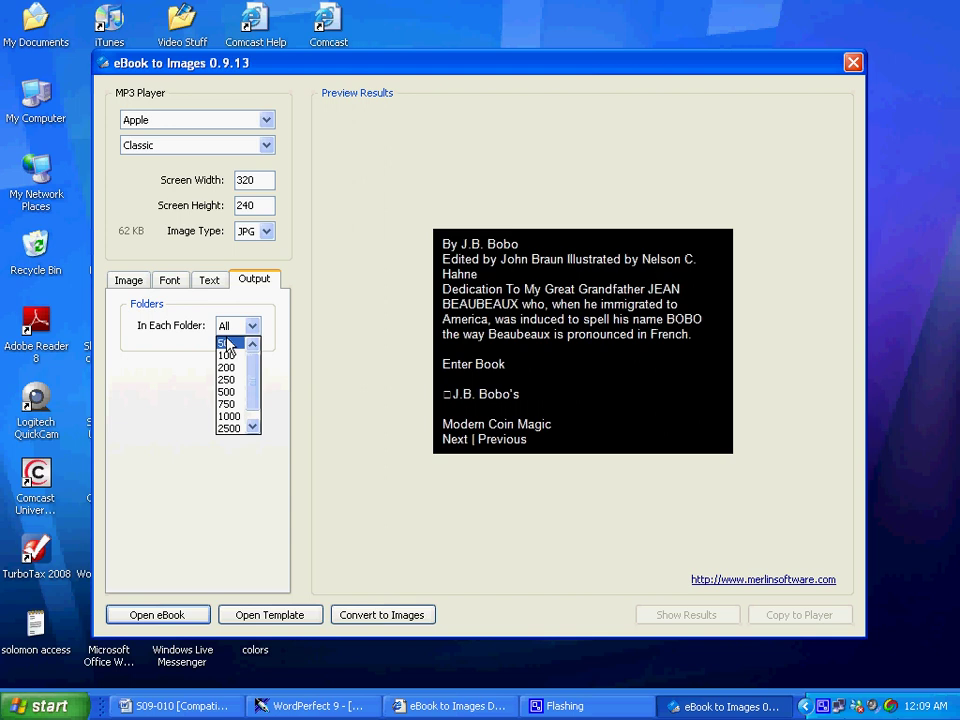
scroll(230, 362, "down", 1)
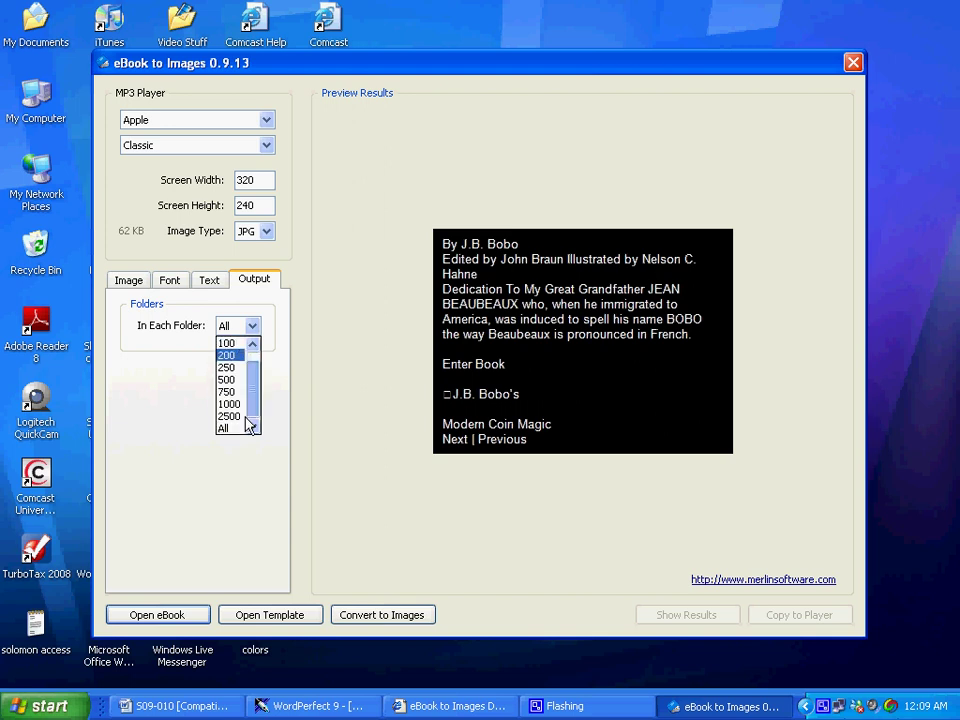
left_click(234, 428)
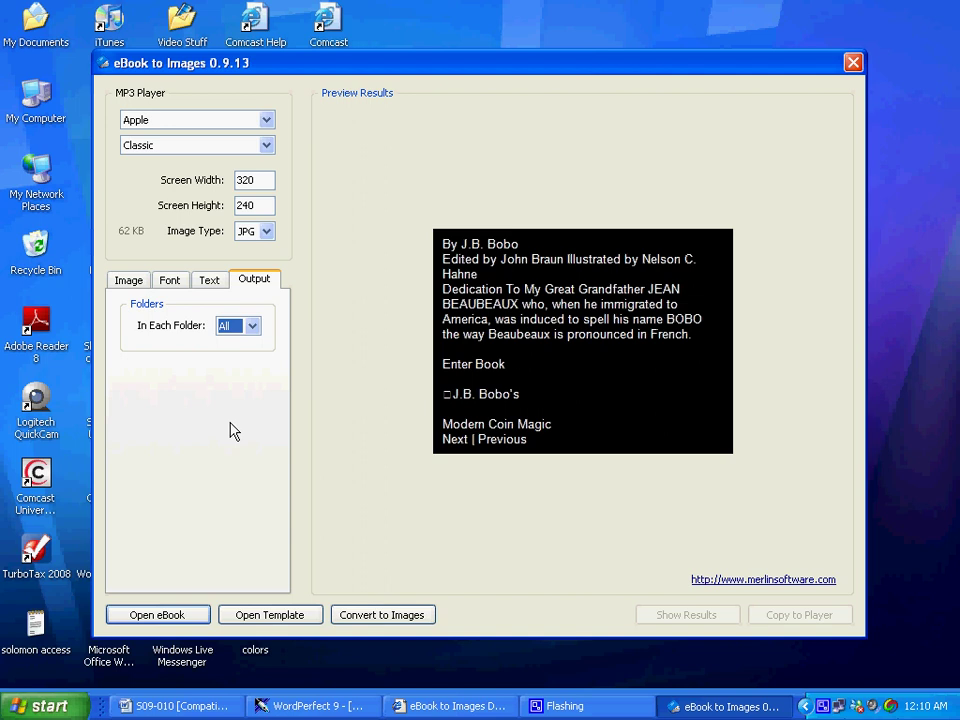
- Test lower JPEG quality in the preview, then restore it to 100%
left_click(128, 282)
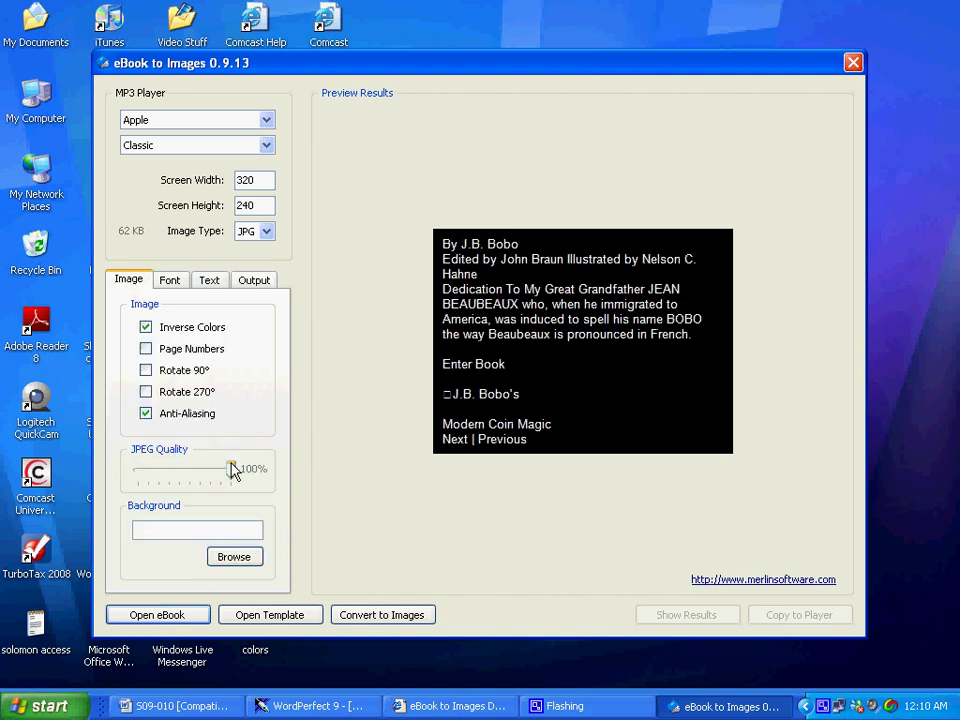
left_click_drag(230, 478, 40, 490)
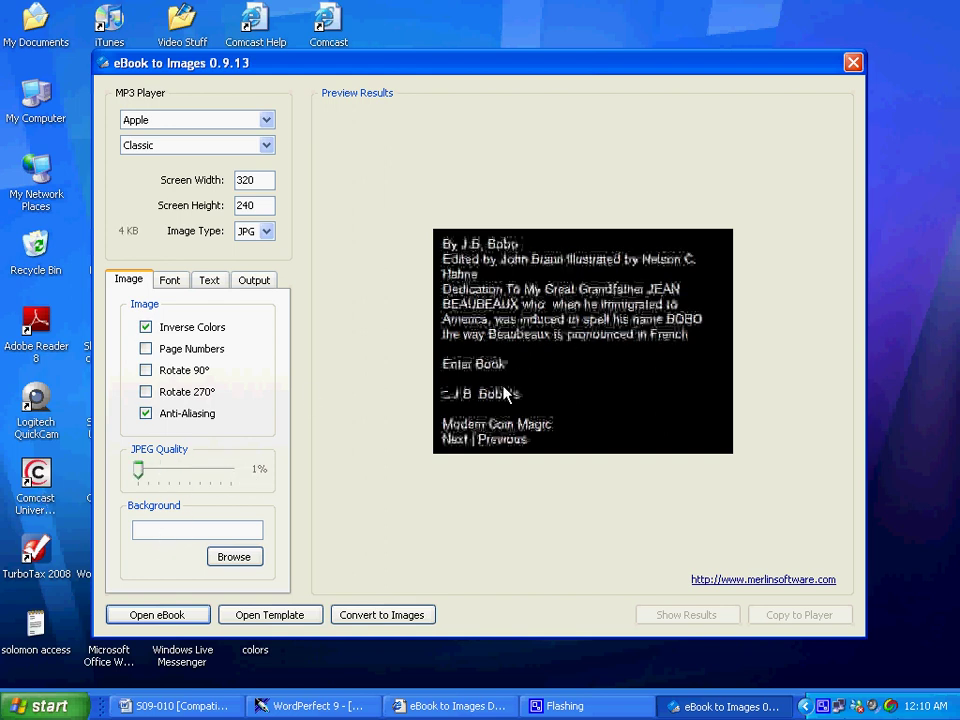
left_click_drag(138, 470, 311, 489)
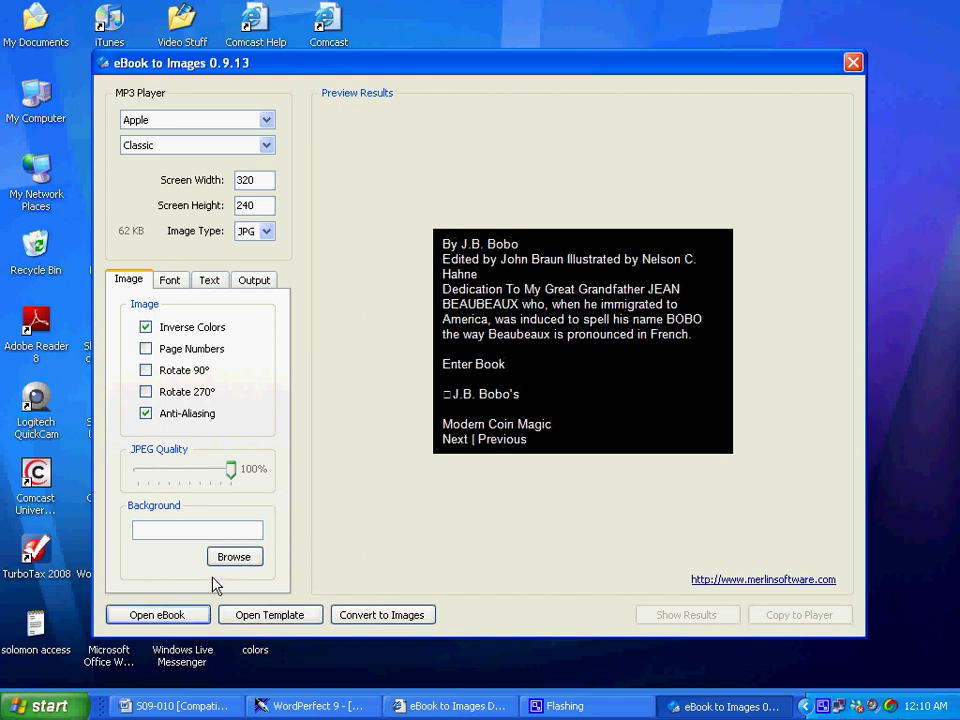
- Convert the Modern Coin Magic ebook pages into JPG images and let the conversion finish
left_click(372, 622)
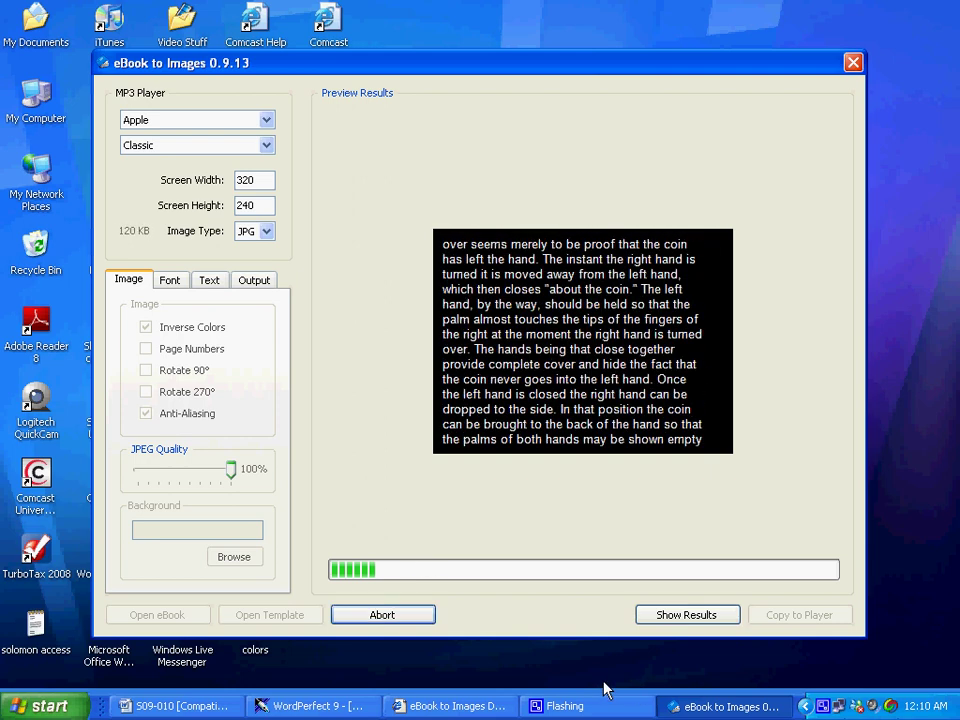
right_click(822, 706)
left_click(847, 676)
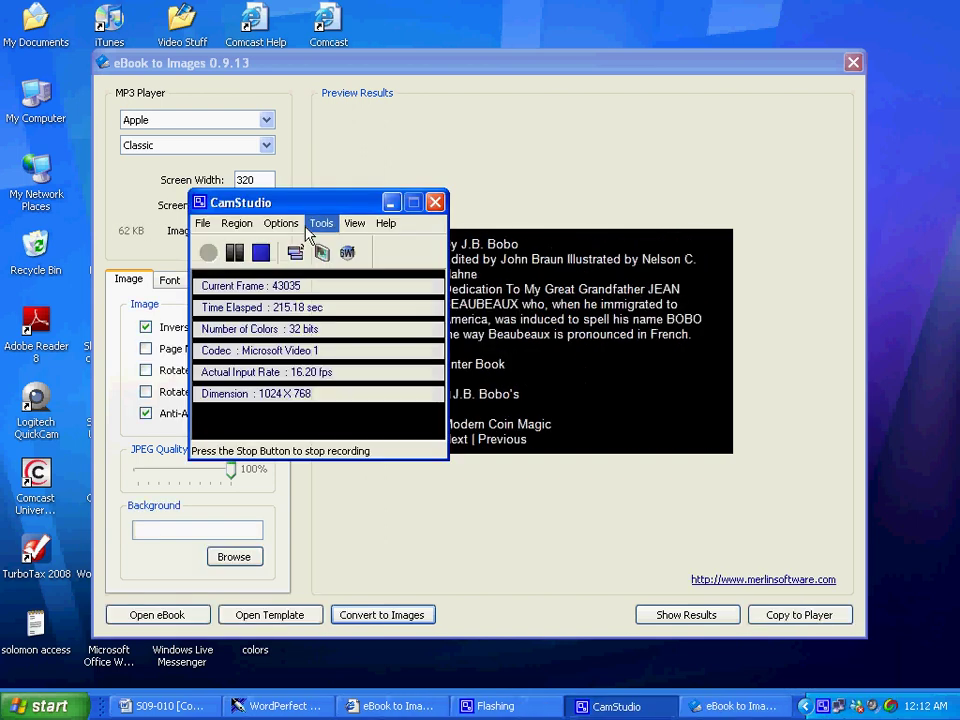
left_click(391, 199)
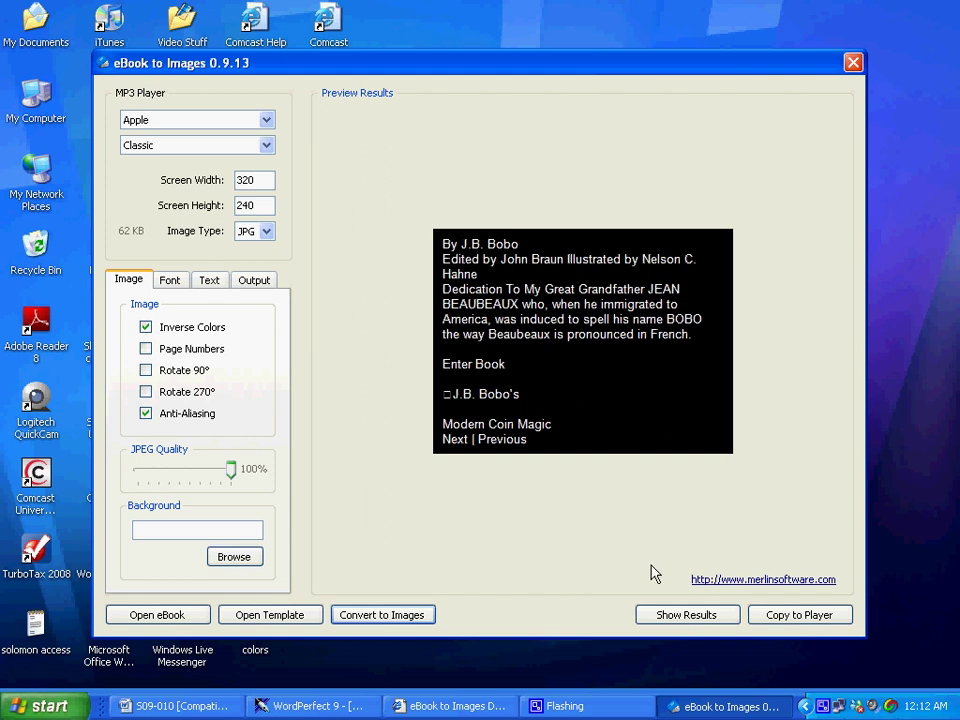
- Close eBook to Images and move the Modern Coin Magic and maxbrooksthezombiesurvivalguide folders together on the desktop
left_click(852, 64)
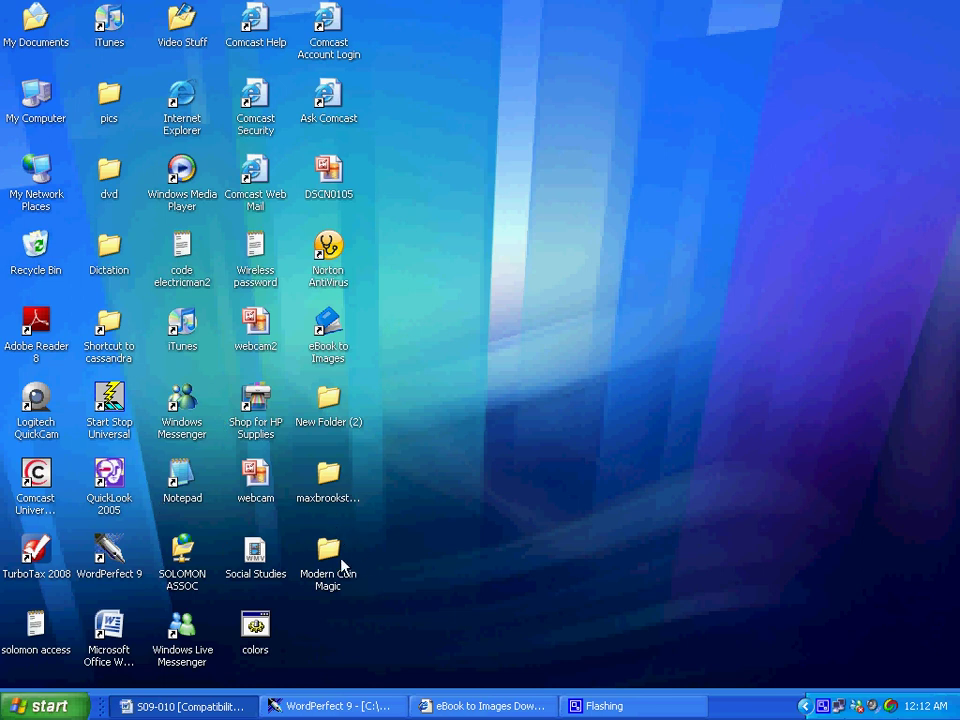
left_click_drag(330, 562, 549, 412)
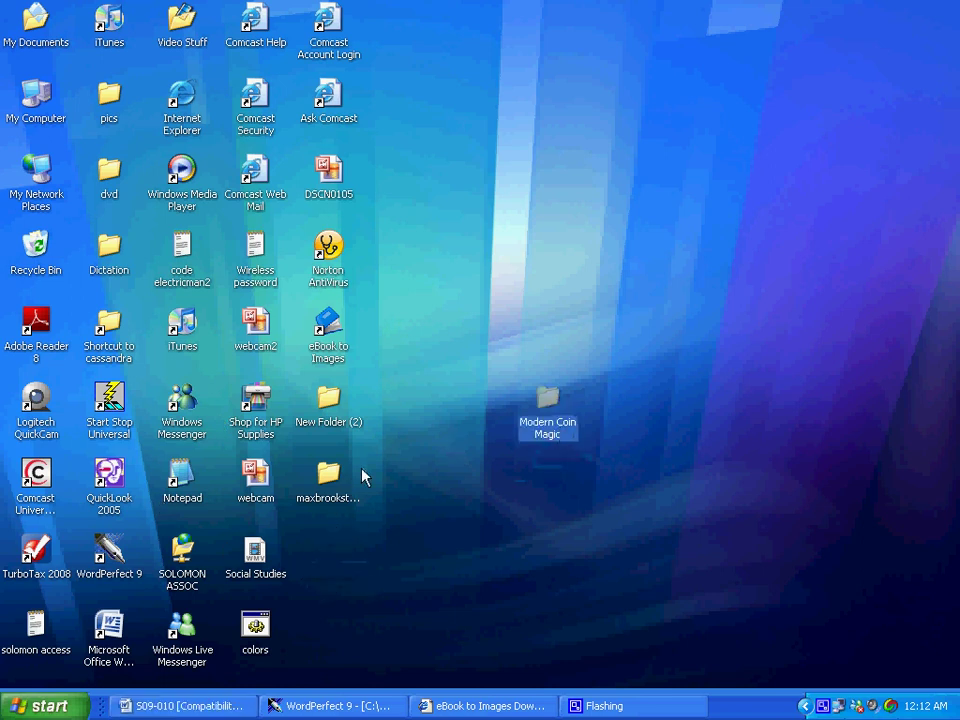
left_click_drag(330, 494, 477, 419)
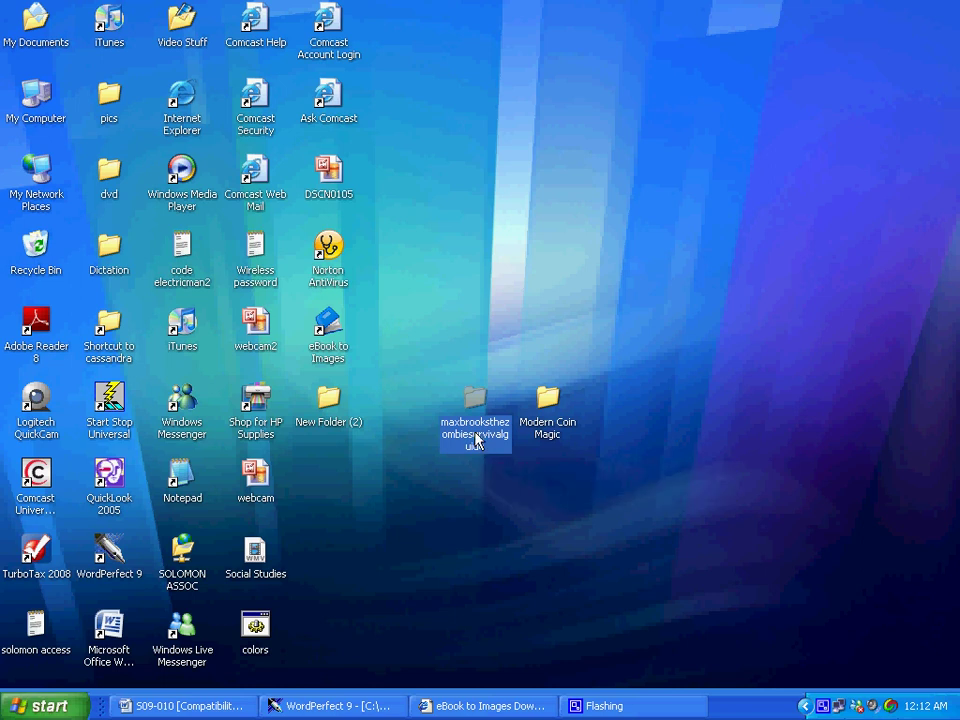
- Open the maxbrooksthezombiesurvivalguide folder and scroll to its last page image, 1051
double_click(476, 422)
scroll(466, 385, "down", 20)
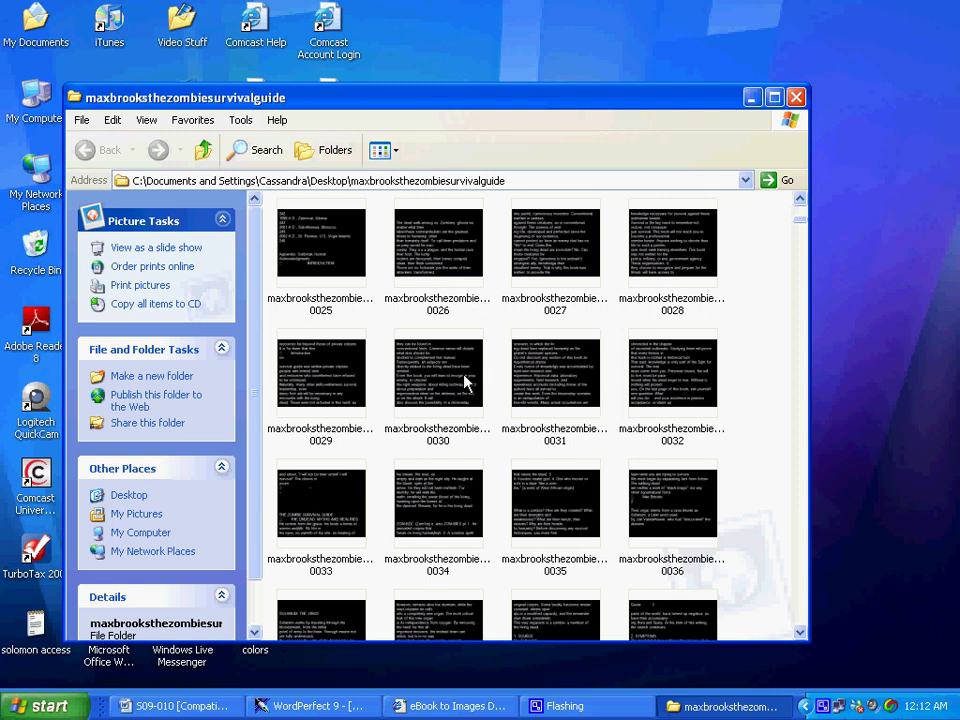
left_click_drag(803, 250, 812, 625)
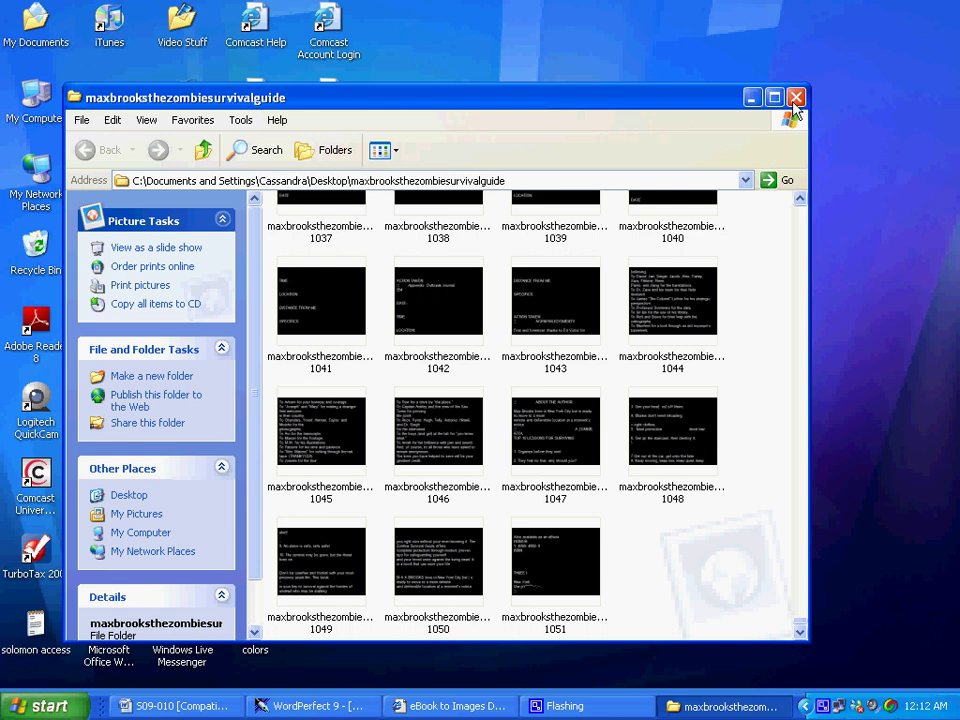
- Close the frozen image folder window and force it shut with End Now
left_click(796, 97)
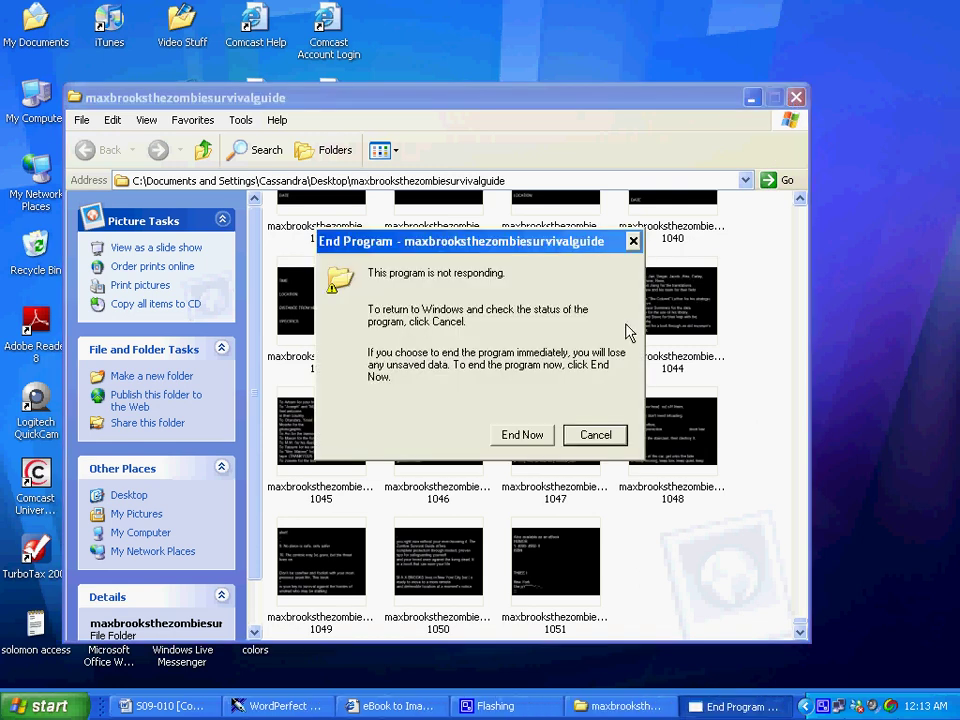
left_click(514, 437)
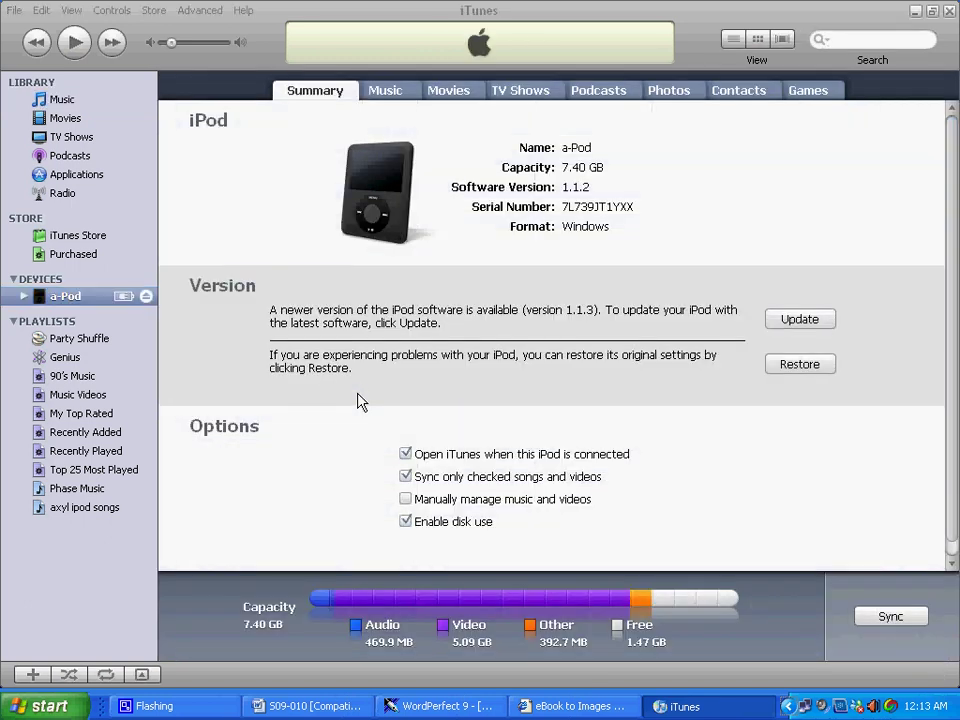
- Go from the iPod's Music tab to its Photos sync settings in iTunes
left_click(406, 94)
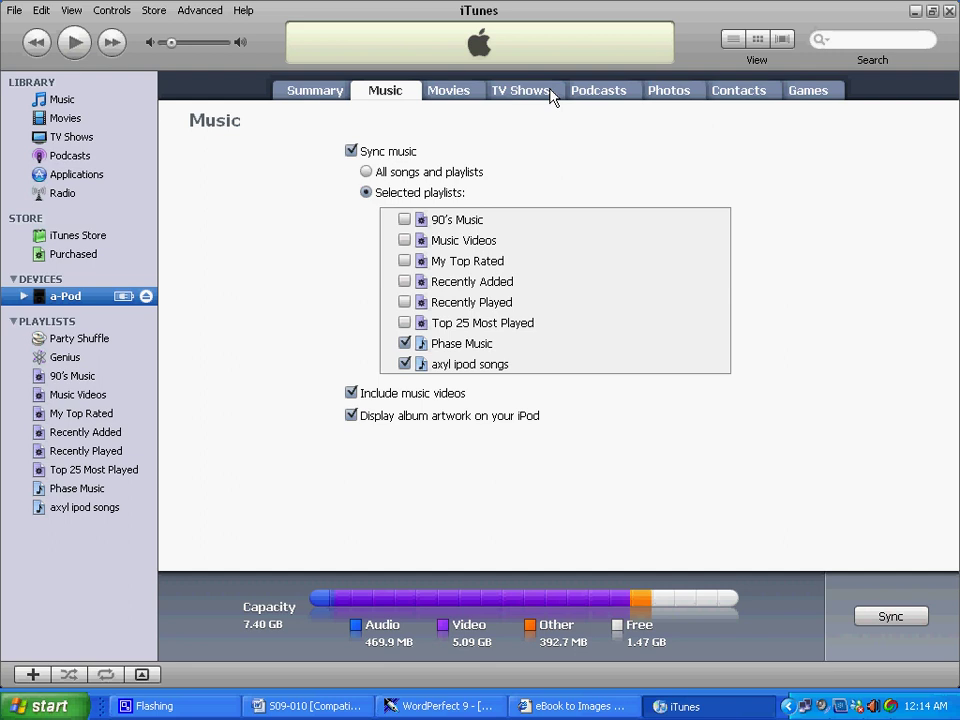
left_click(663, 95)
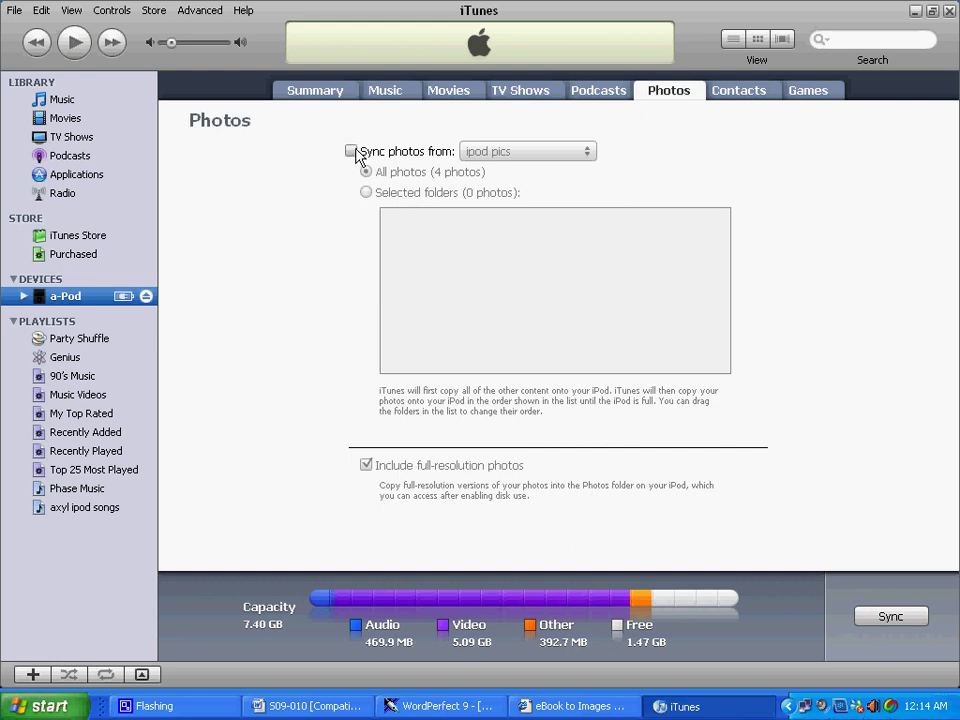
- Enable Sync photos from and pick Choose Folder... as the photo source
left_click(352, 152)
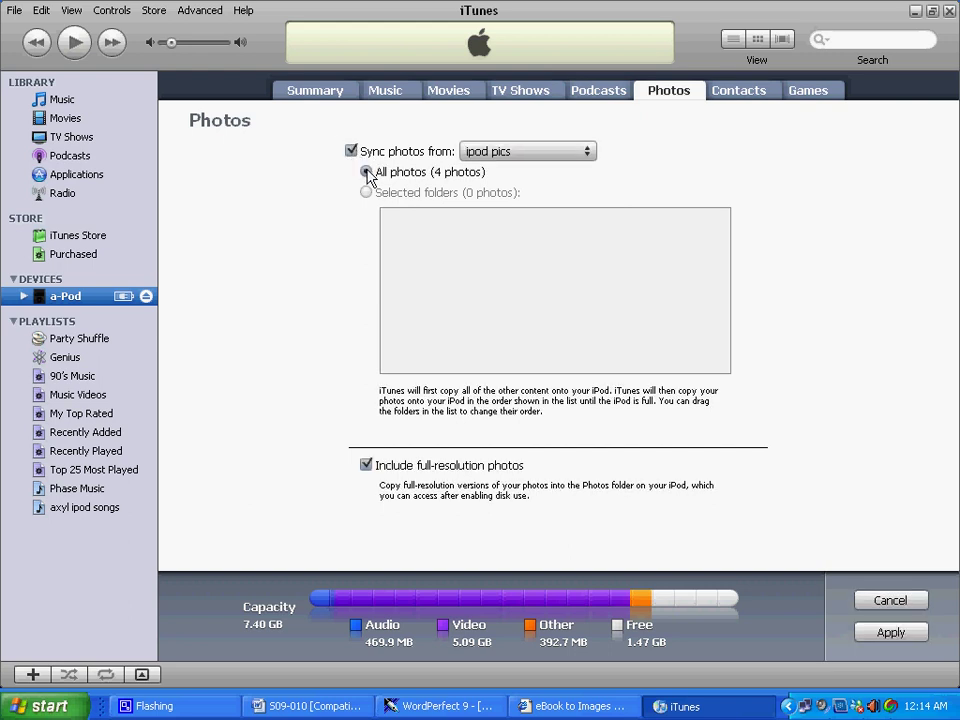
left_click(582, 155)
left_click(530, 187)
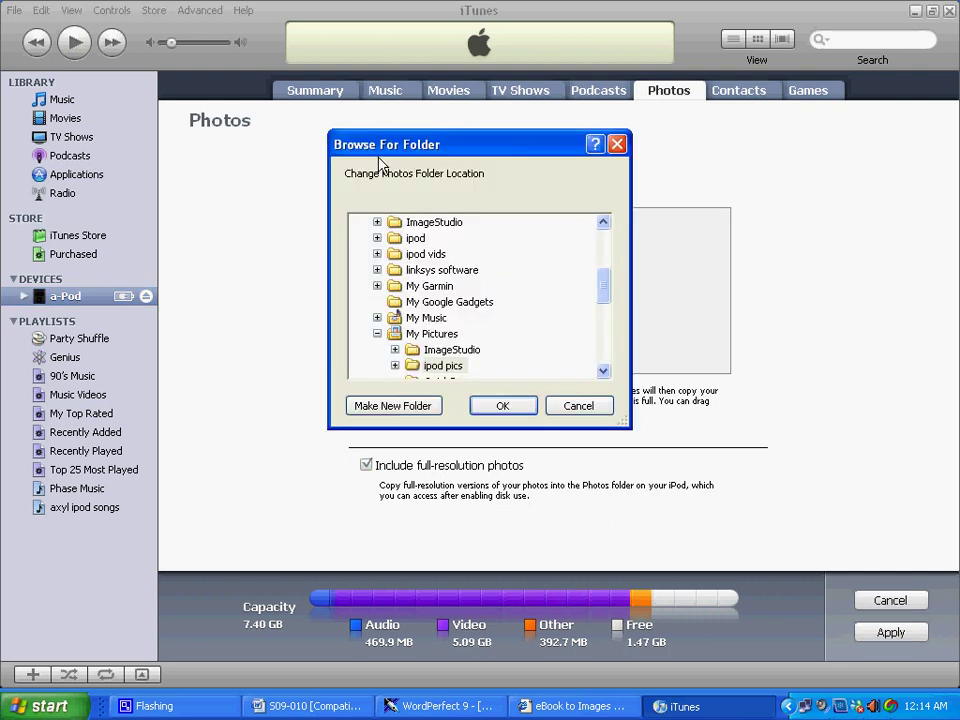
- Select the maxbrooksthezombiesurvivalguide folder as the photo source and confirm it
left_click_drag(382, 144, 562, 274)
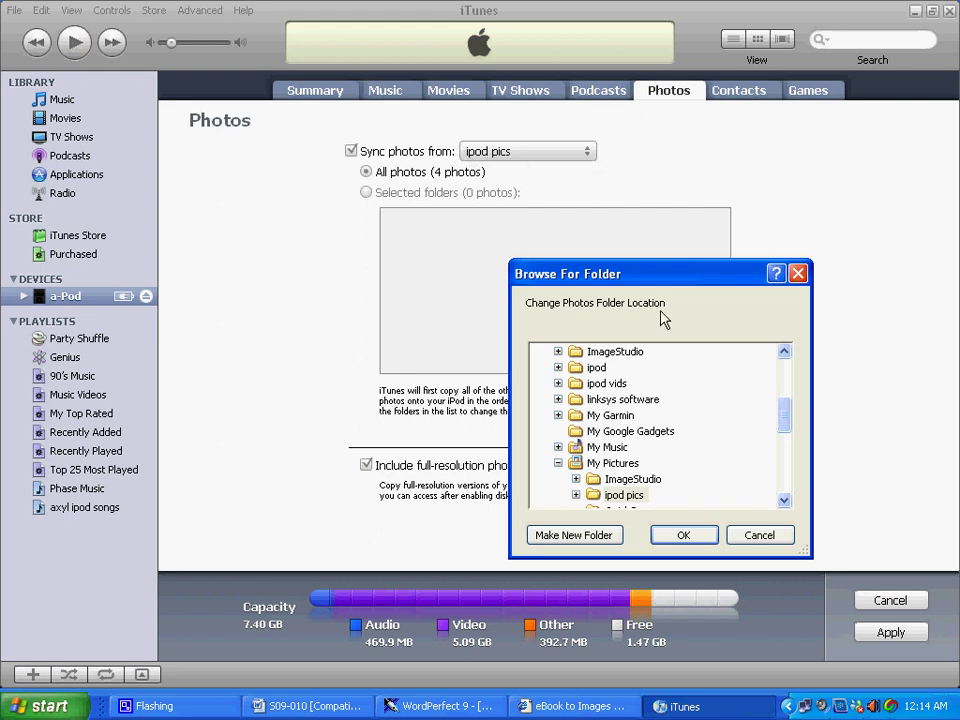
left_click_drag(786, 424, 790, 378)
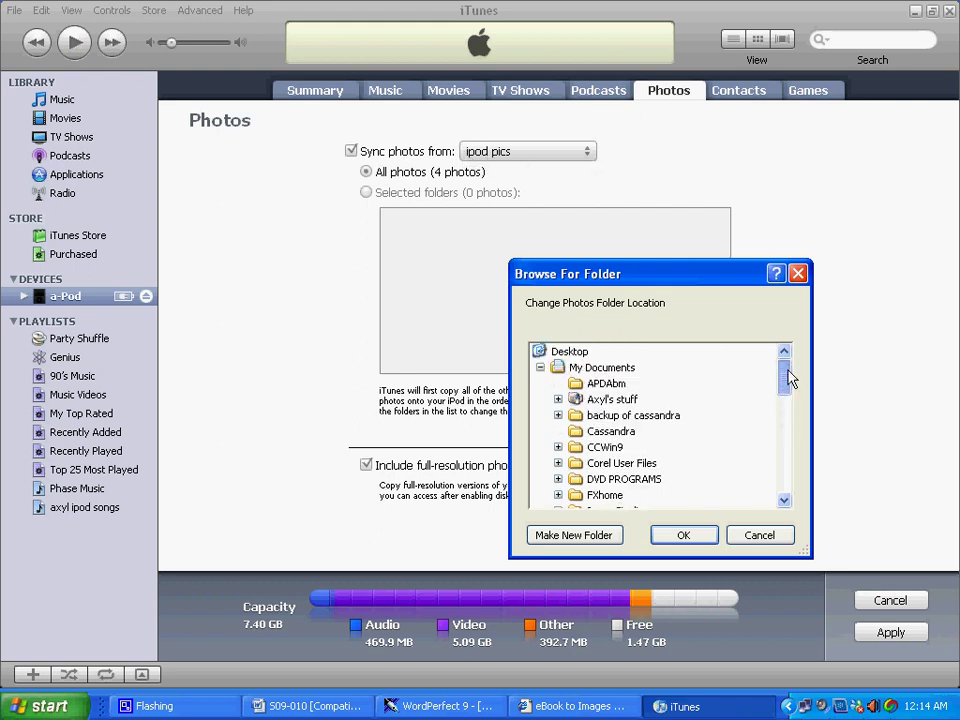
scroll(603, 440, "down", 7)
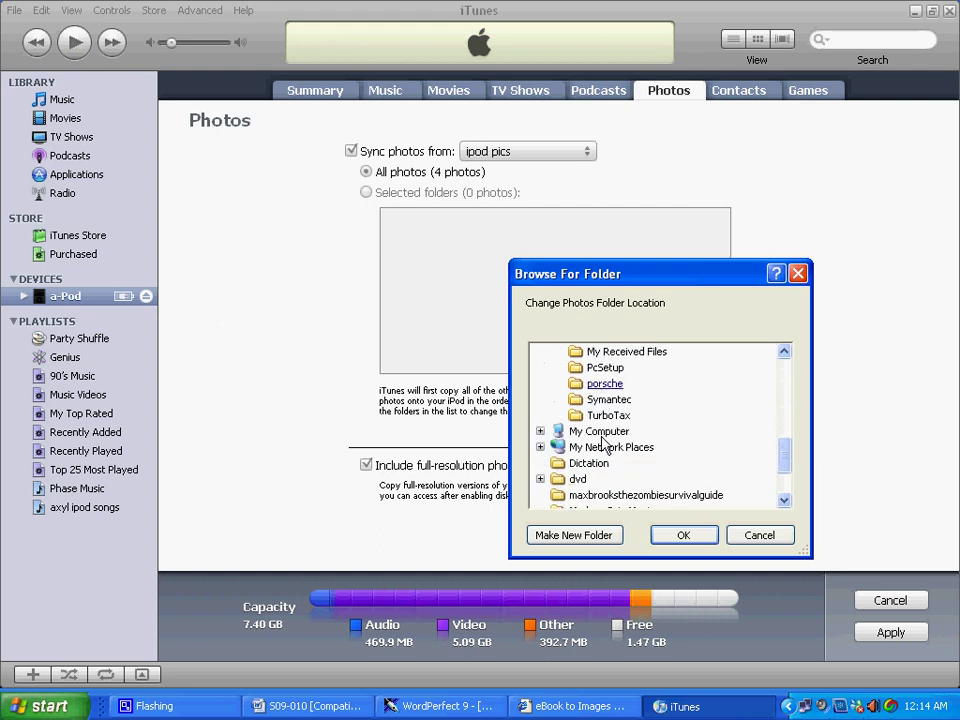
scroll(603, 440, "down", 2)
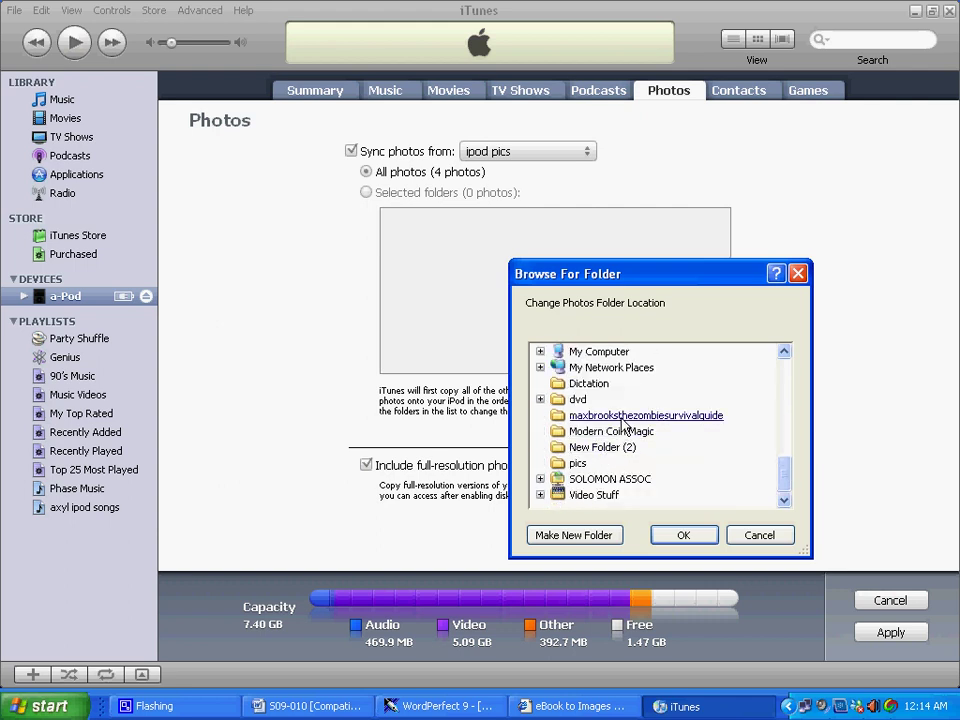
left_click(622, 418)
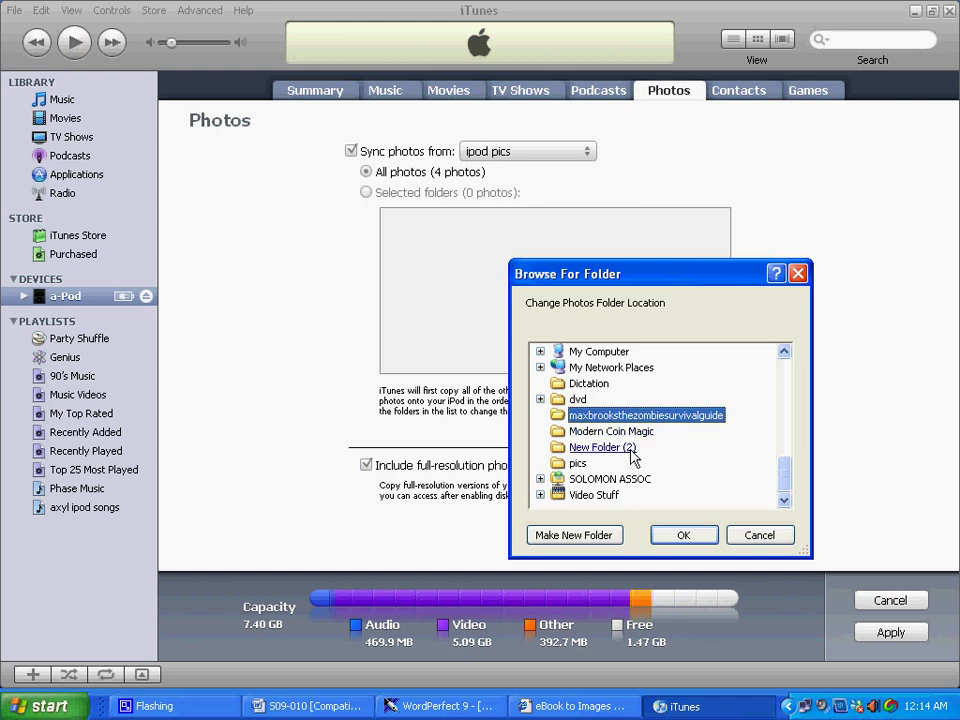
left_click(595, 435)
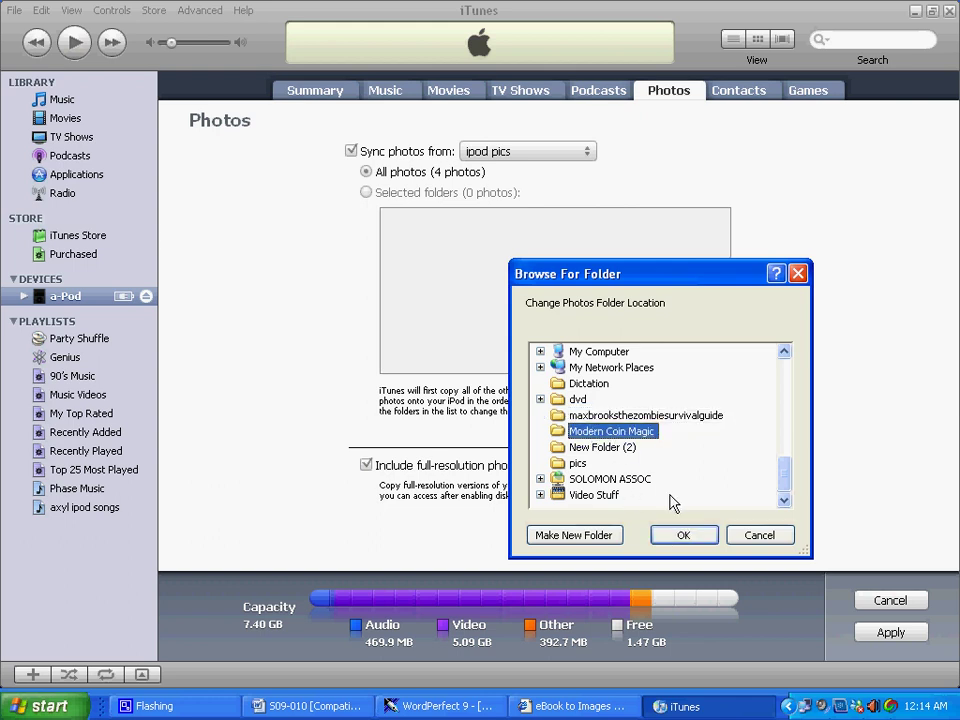
left_click(585, 419)
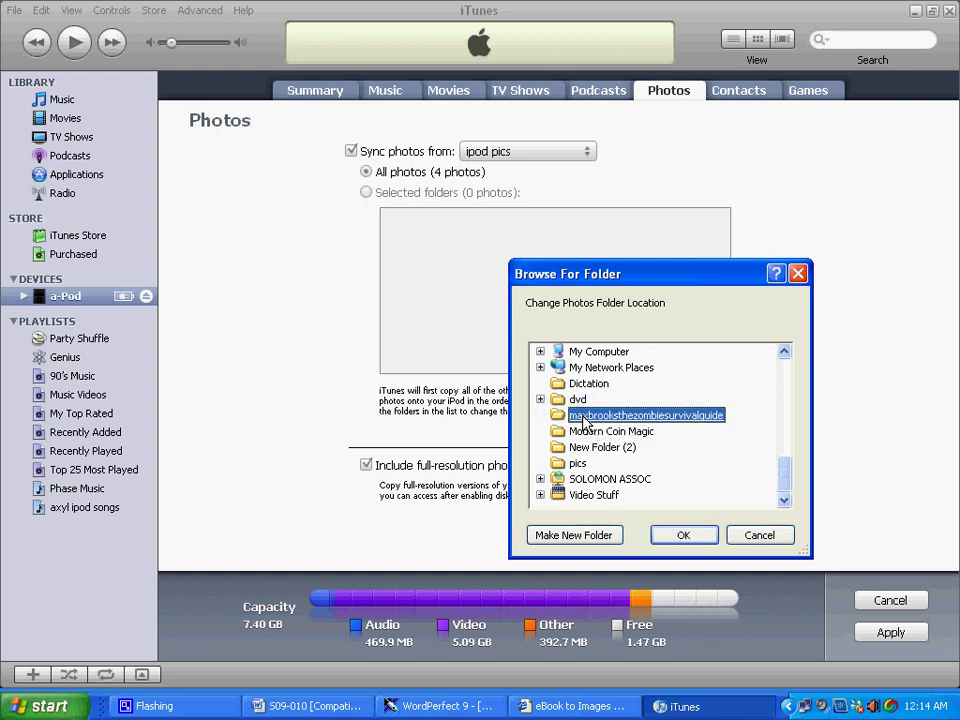
left_click(681, 537)
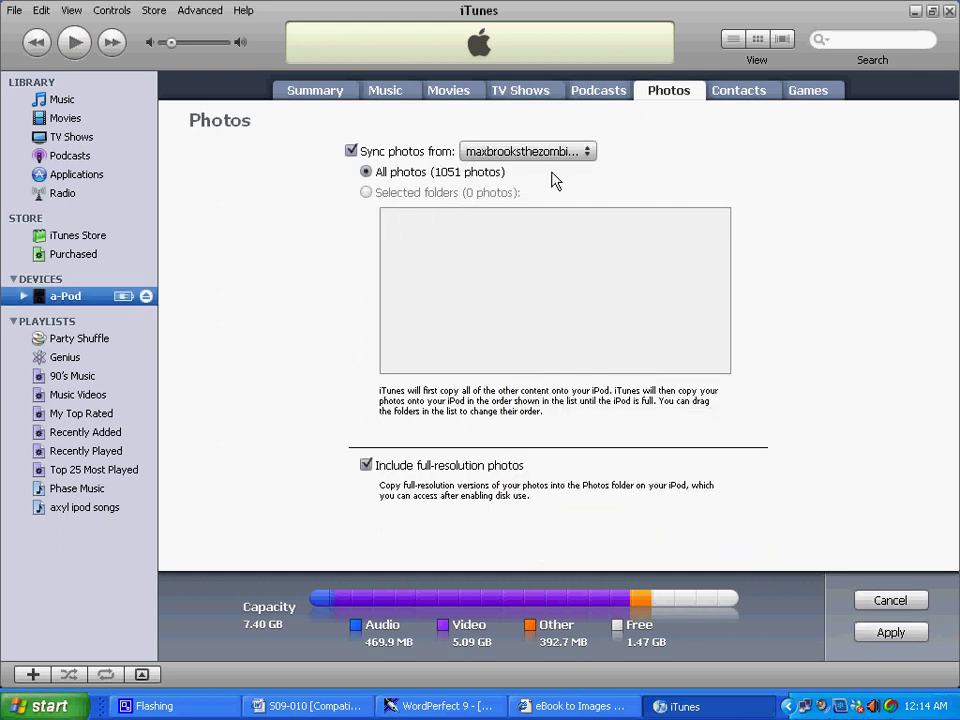
- Create a new folder named Books on the desktop
left_click(914, 11)
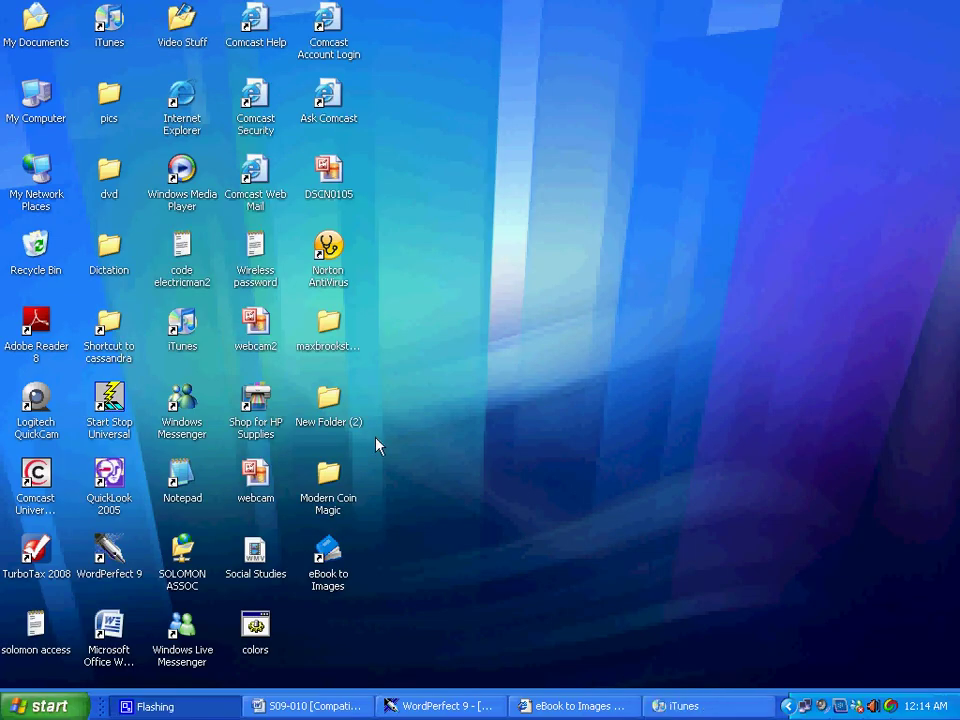
right_click(567, 390)
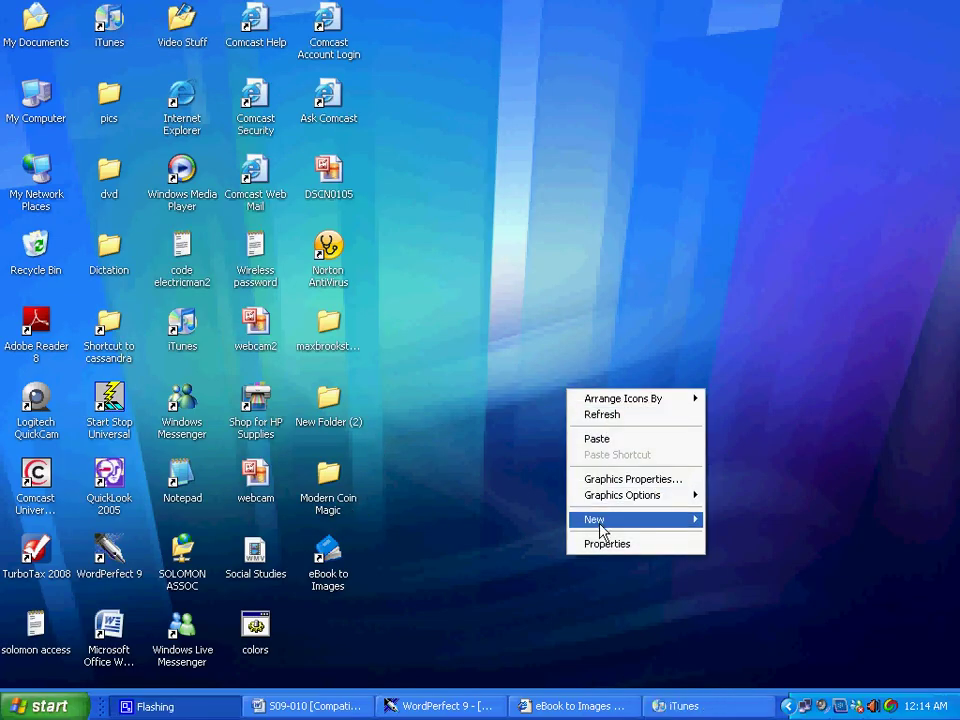
mouse_move(603, 528)
left_click(759, 266)
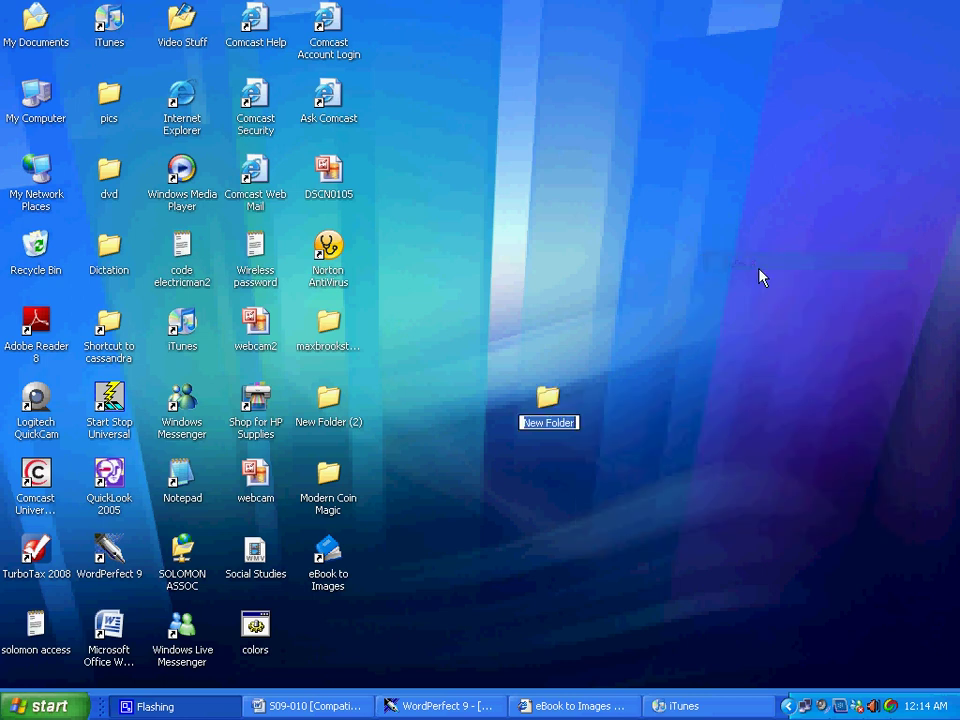
type("B")
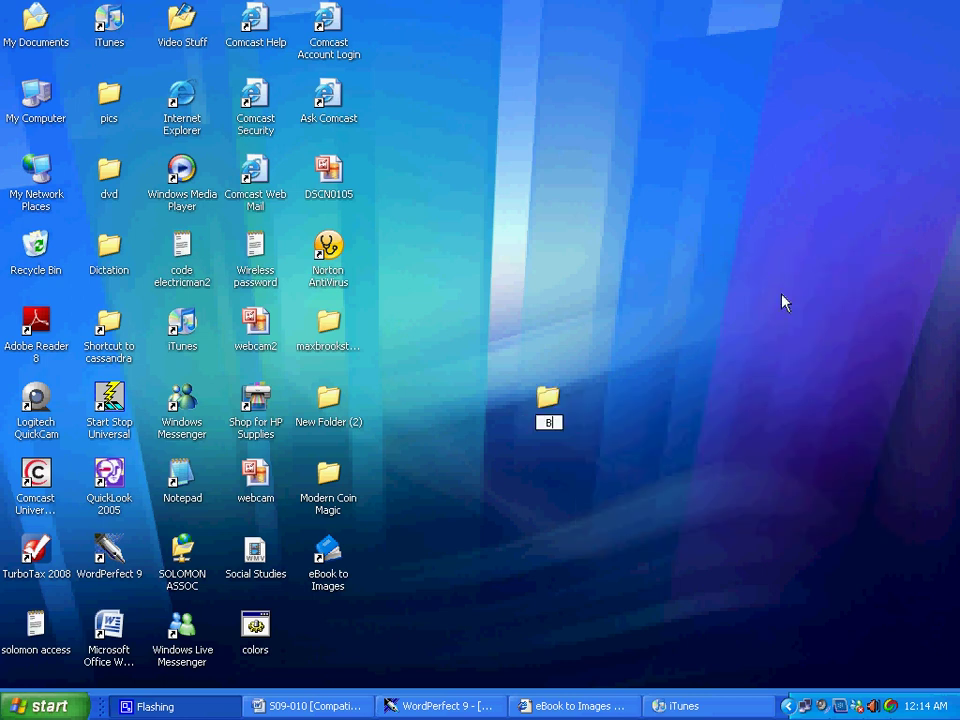
type("ooks")
key("Return")
- Move the Modern Coin Magic and zombie survival guide folders into Books
left_click(349, 502)
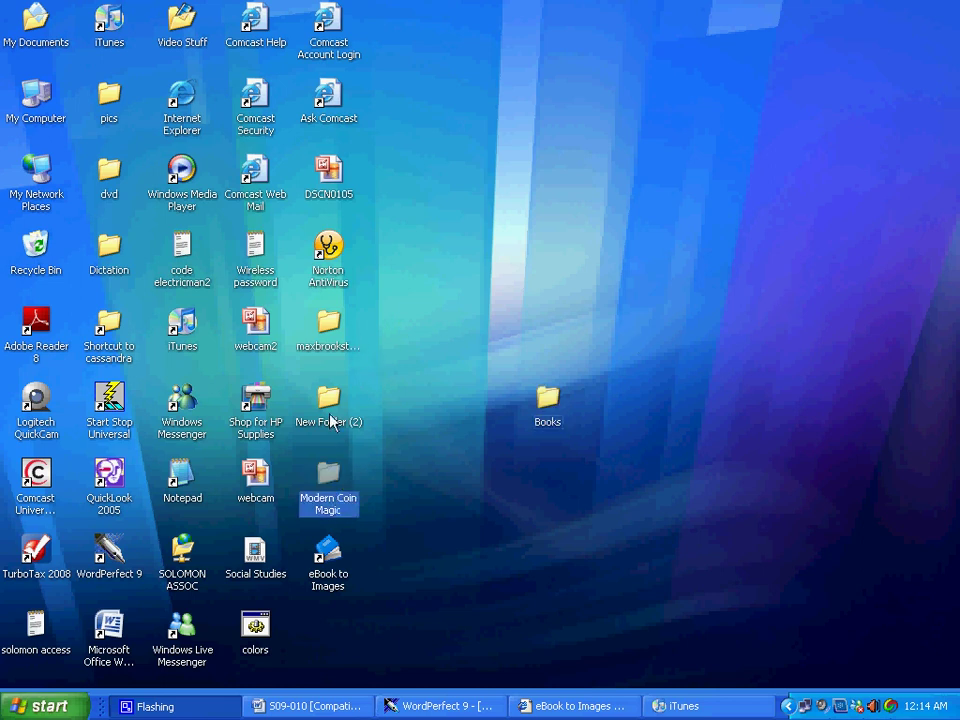
left_click(328, 330, "ctrl")
left_click_drag(327, 360, 549, 399)
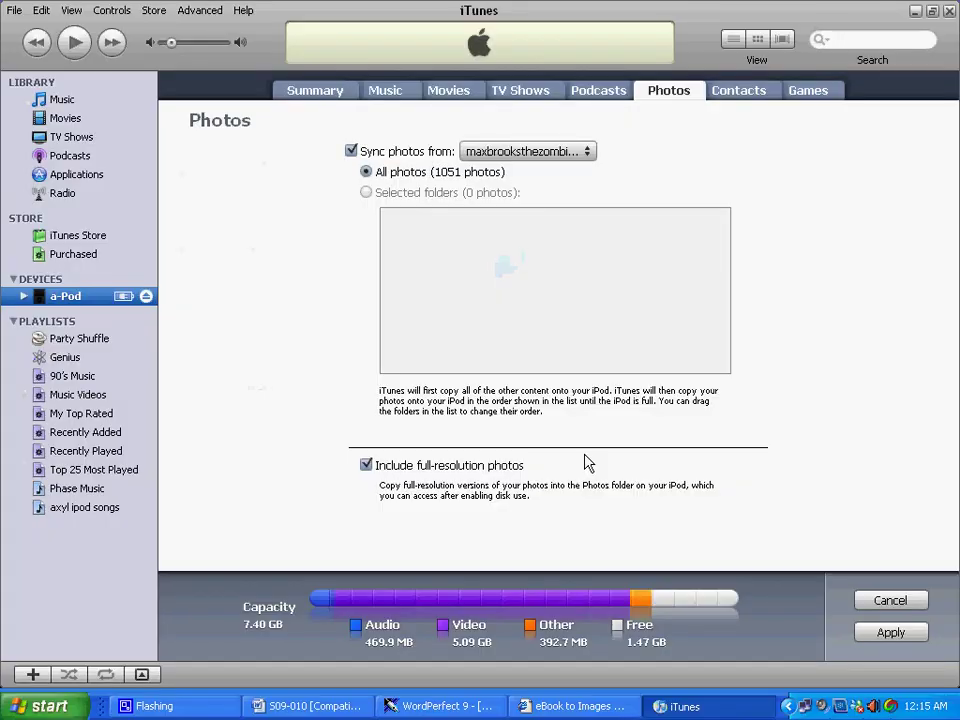
- Sync photos from the Books folder (2795 photos) and apply to start the iPod sync
left_click(585, 152)
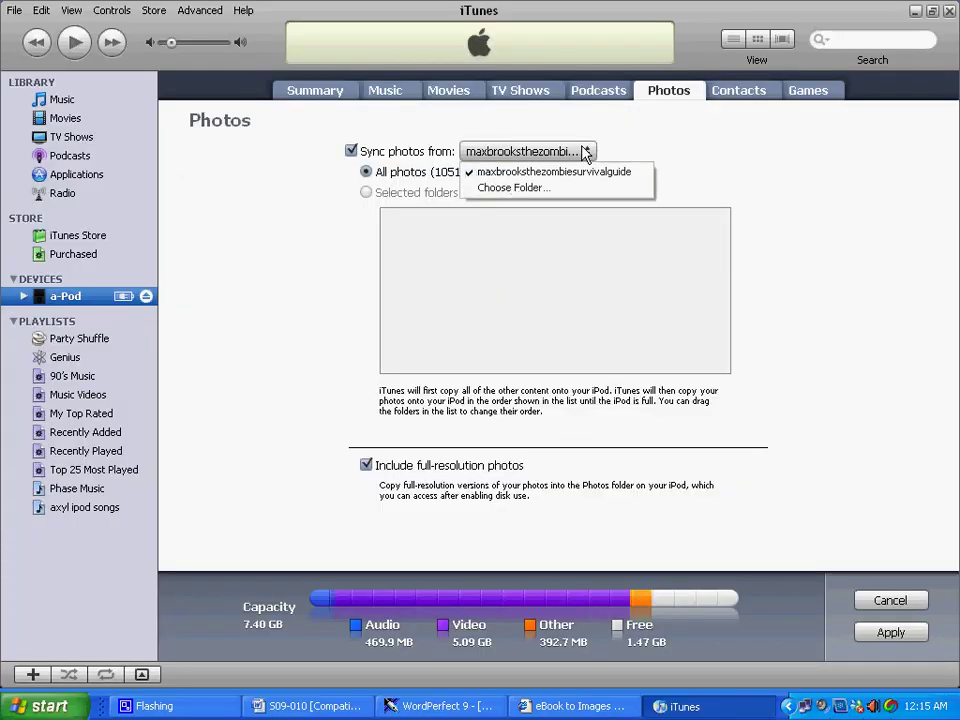
left_click(556, 190)
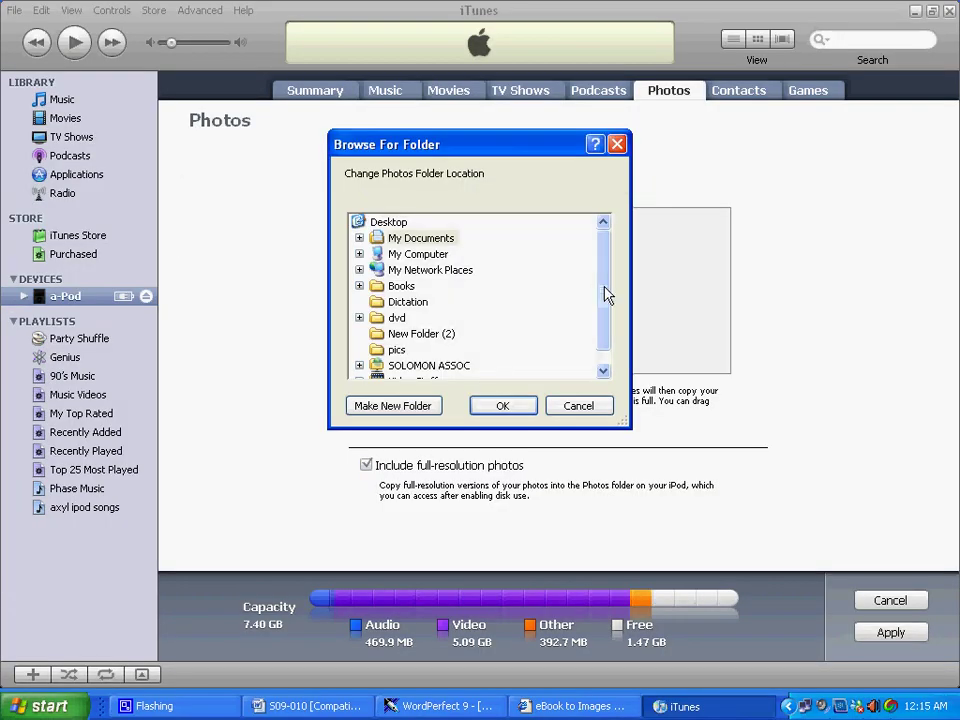
left_click_drag(605, 296, 602, 311)
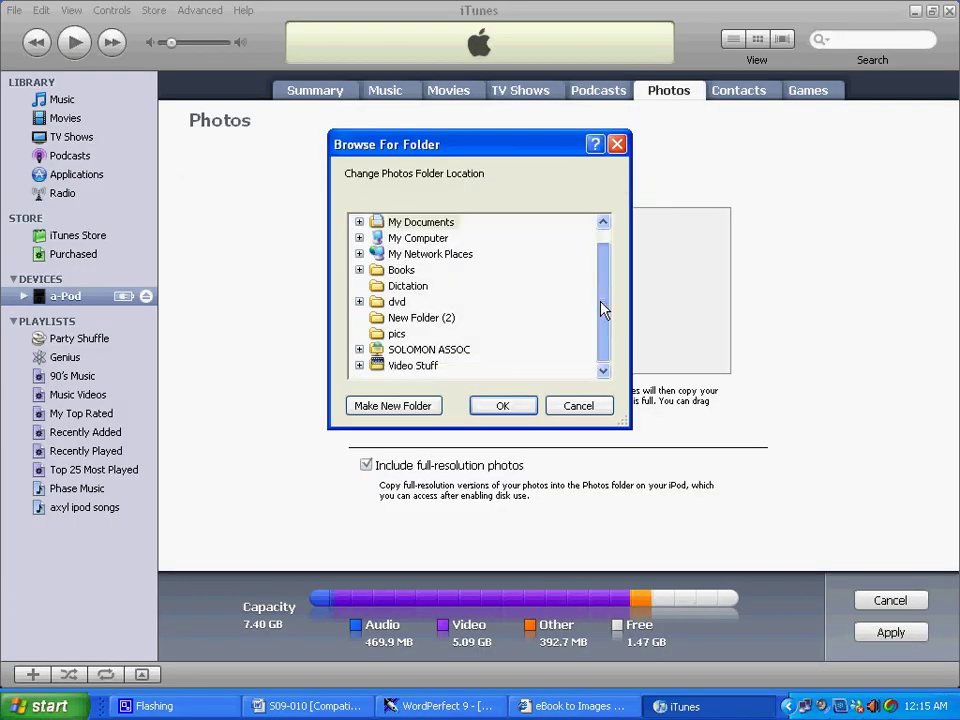
left_click(401, 270)
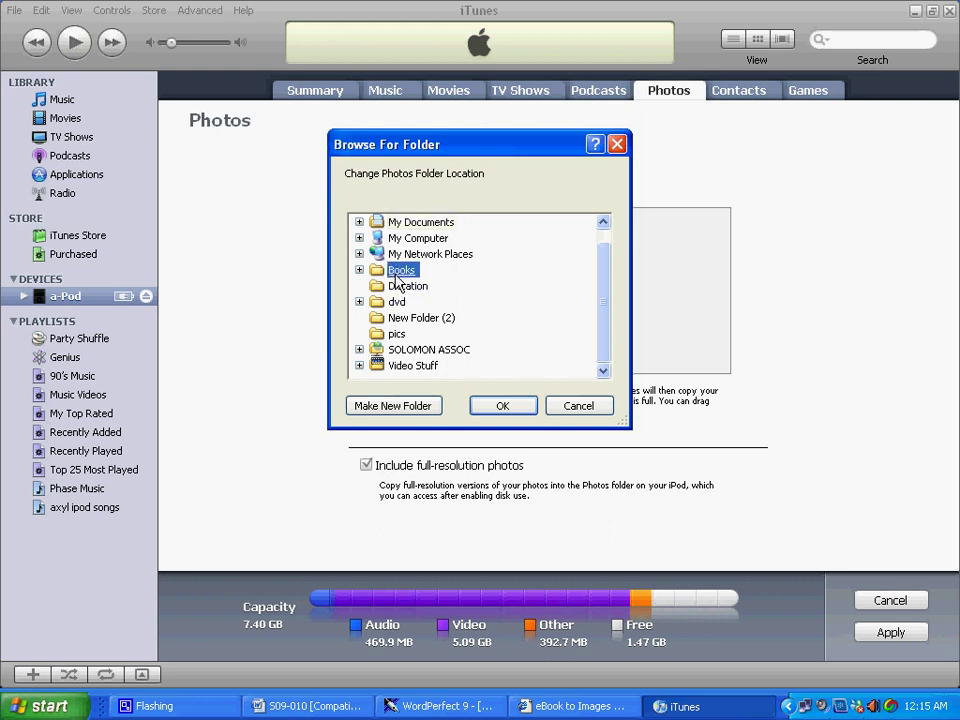
left_click(497, 405)
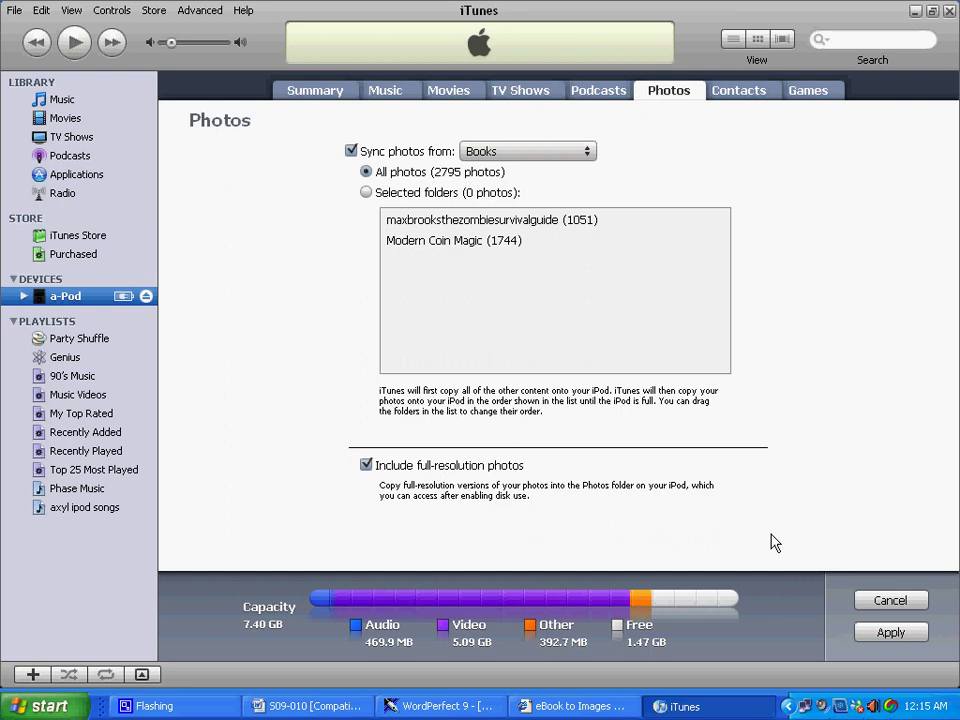
left_click(889, 633)
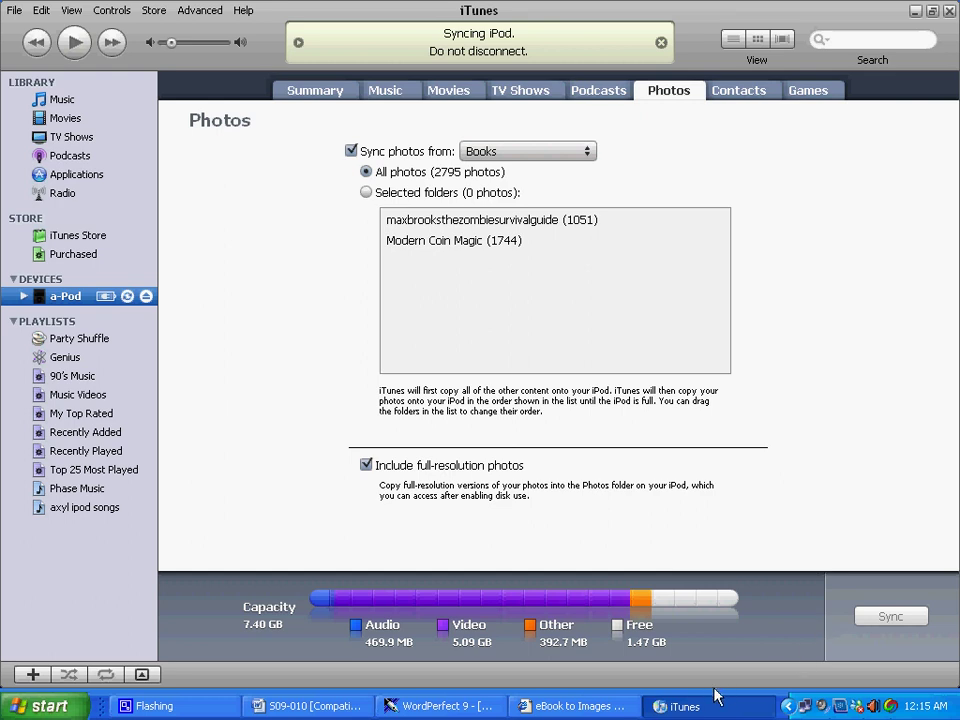
left_click(788, 706)
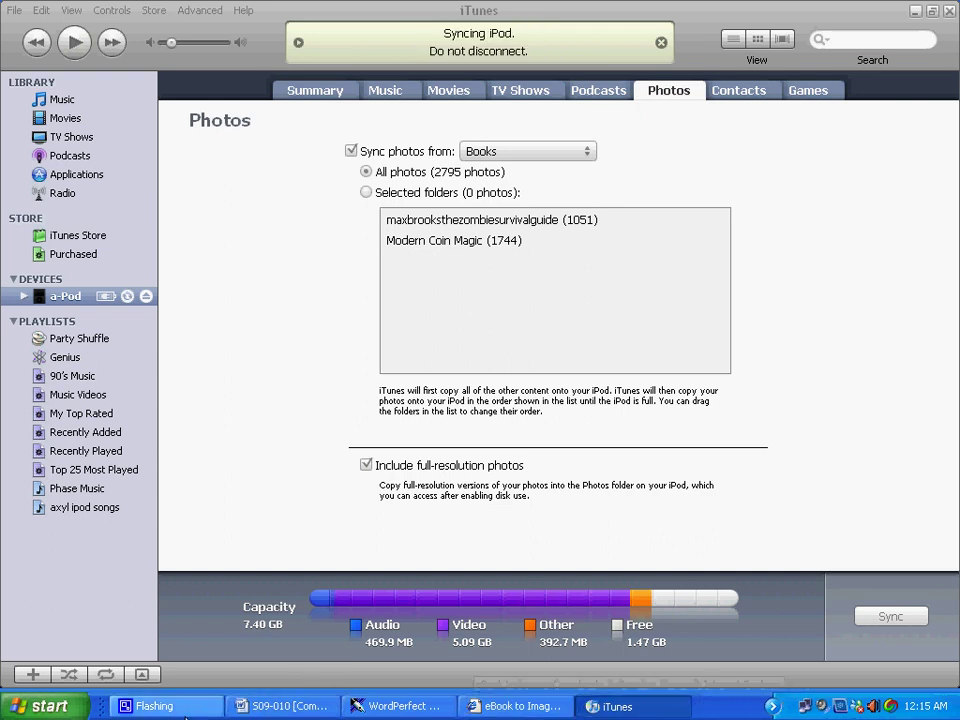
left_click(188, 716)
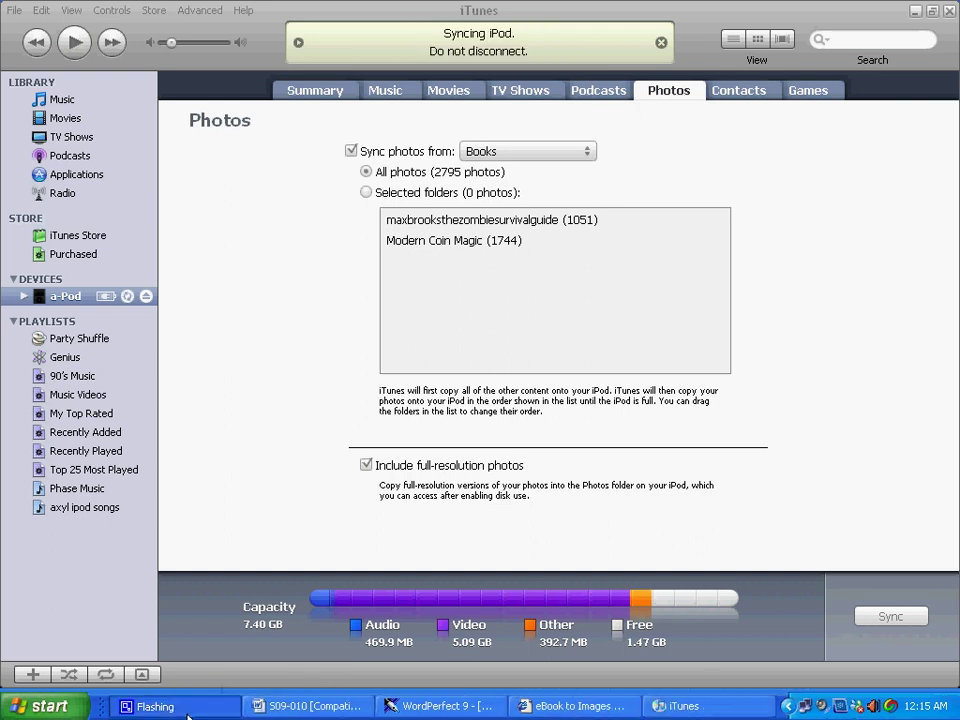
left_click(786, 706)
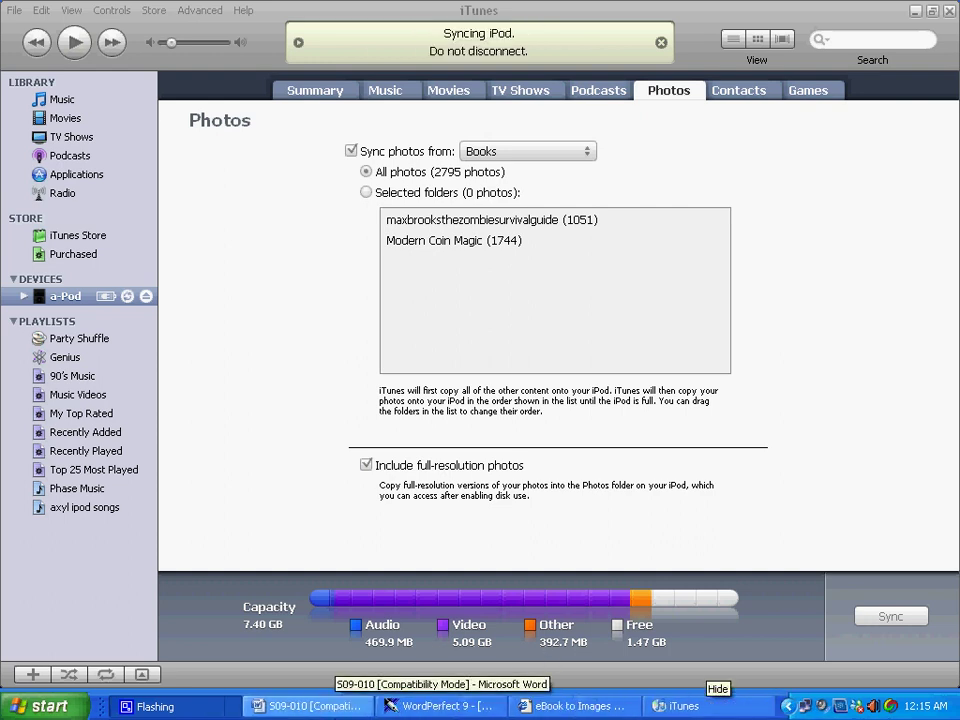
- In Task Manager, bring the Flashing task to front and maximize it, then minimize Task Manager
key("ctrl+shift+Escape")
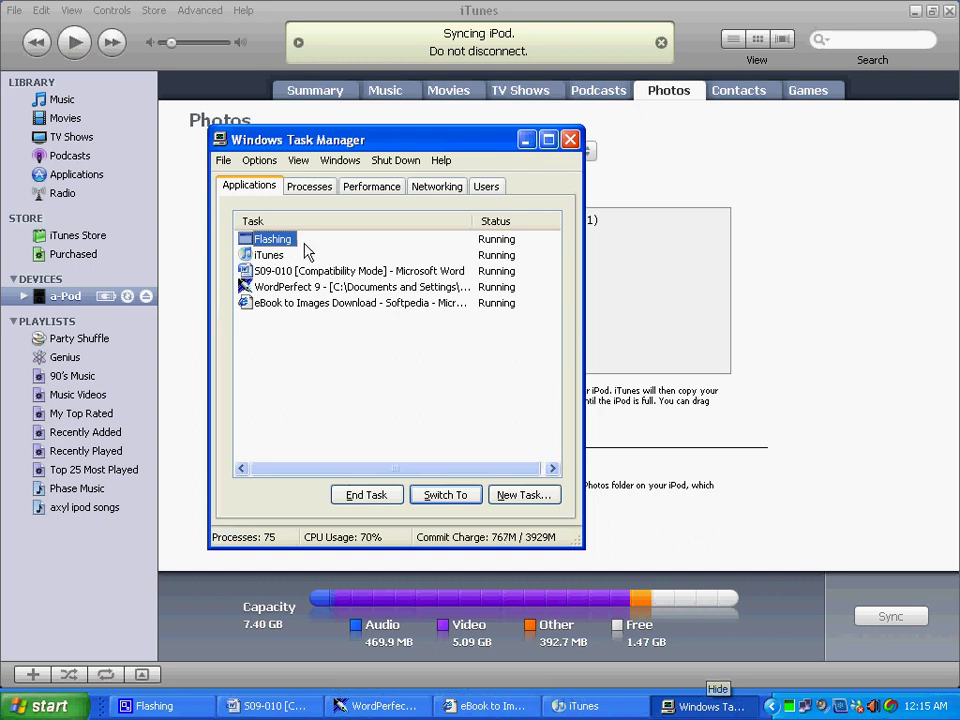
right_click(280, 242)
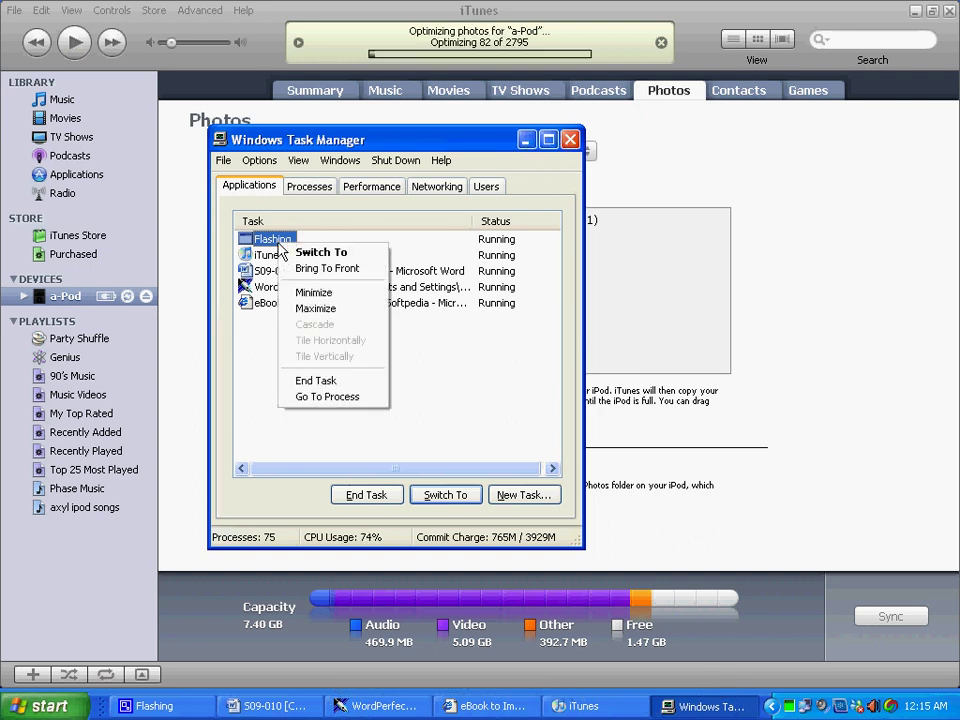
left_click(300, 268)
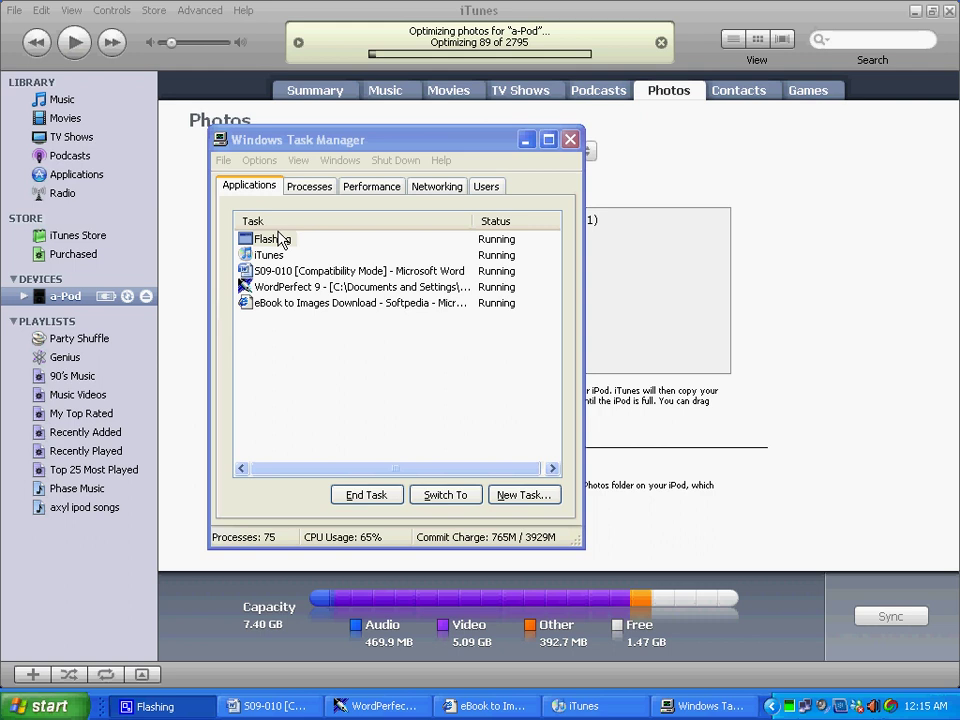
left_click(281, 242)
right_click(281, 240)
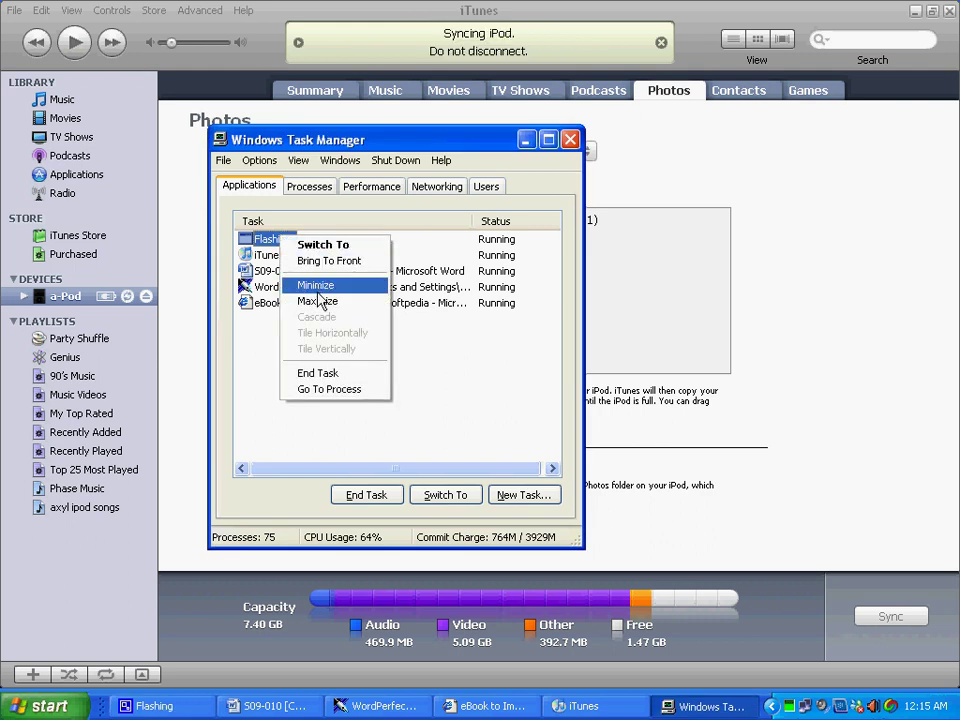
left_click(316, 301)
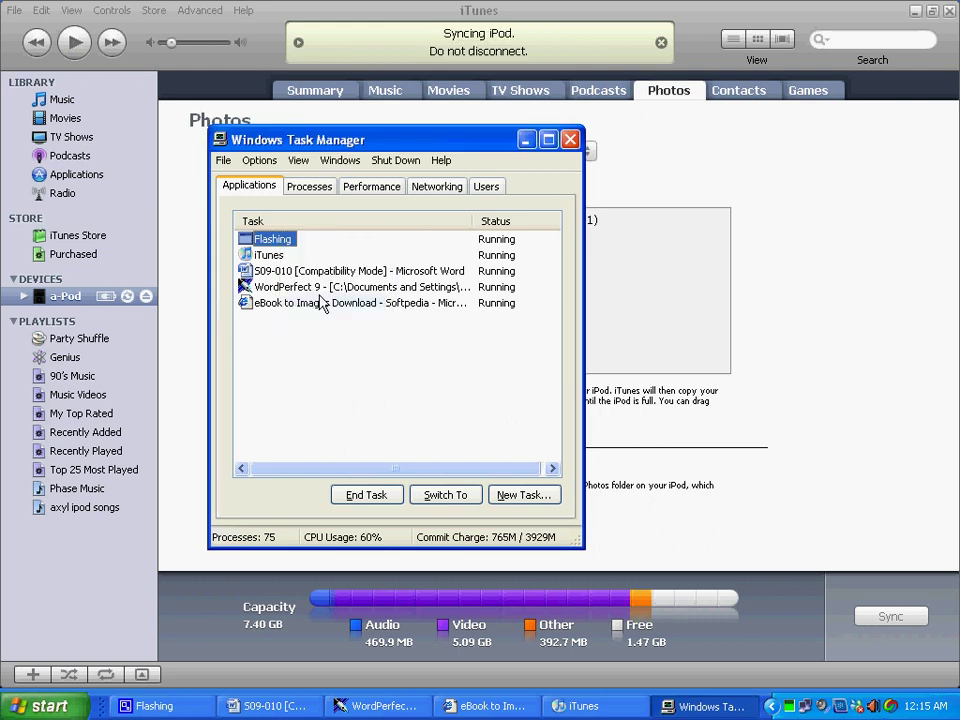
left_click(527, 140)
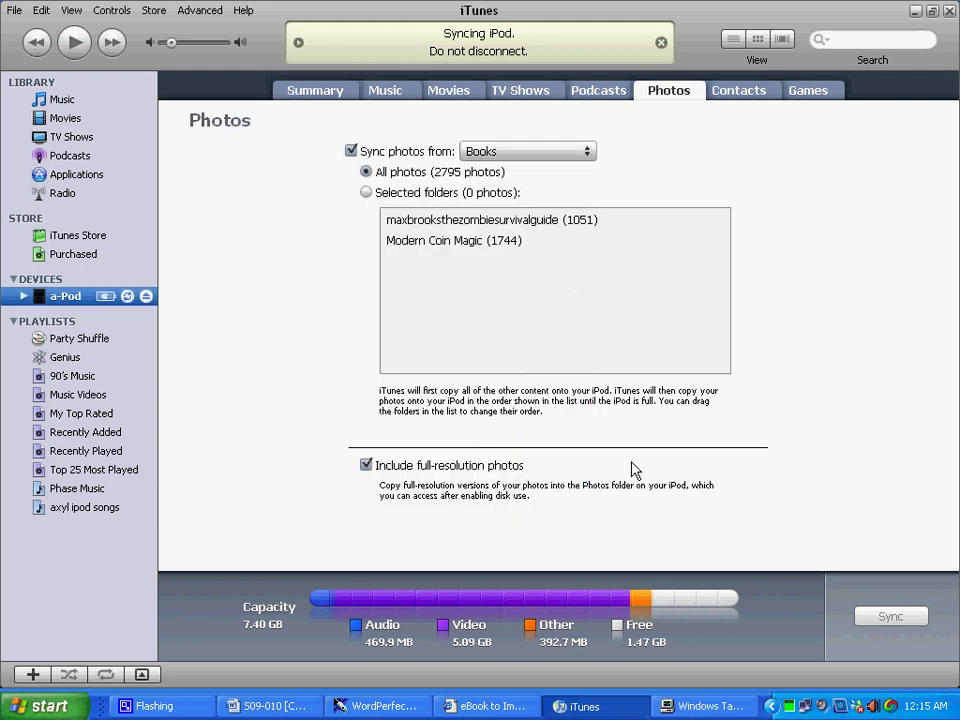
left_click(193, 708)
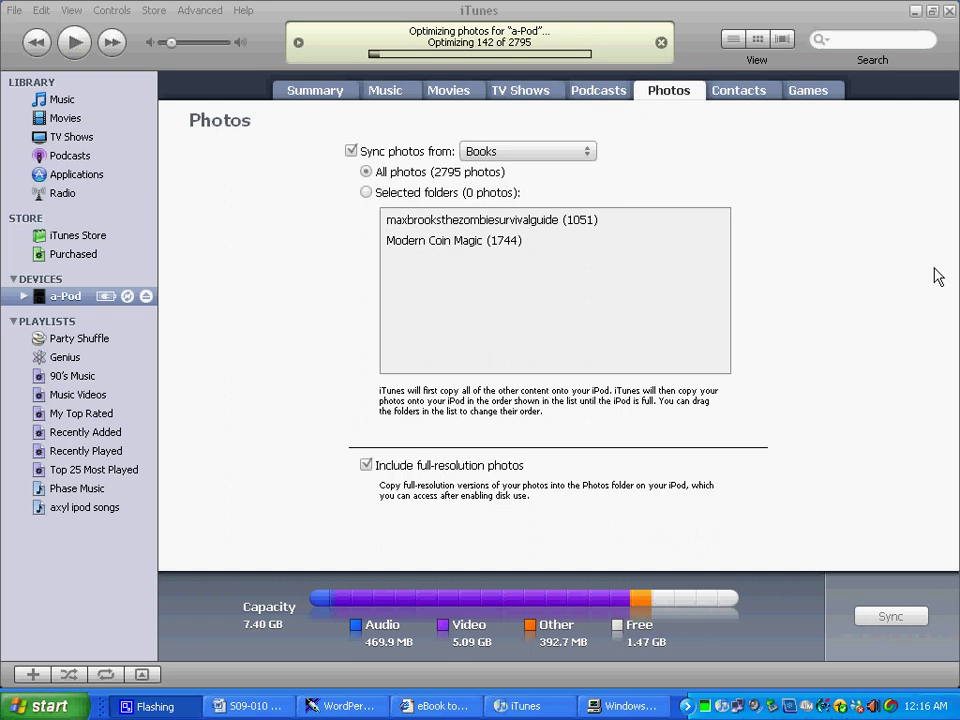
left_click(914, 12)
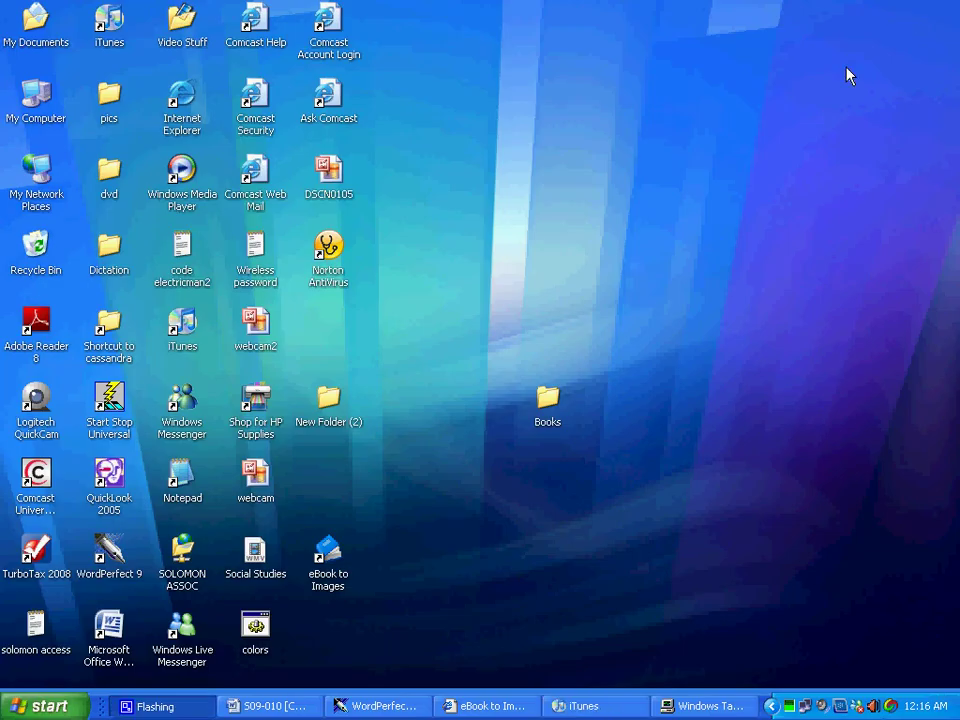
left_click(80, 713)
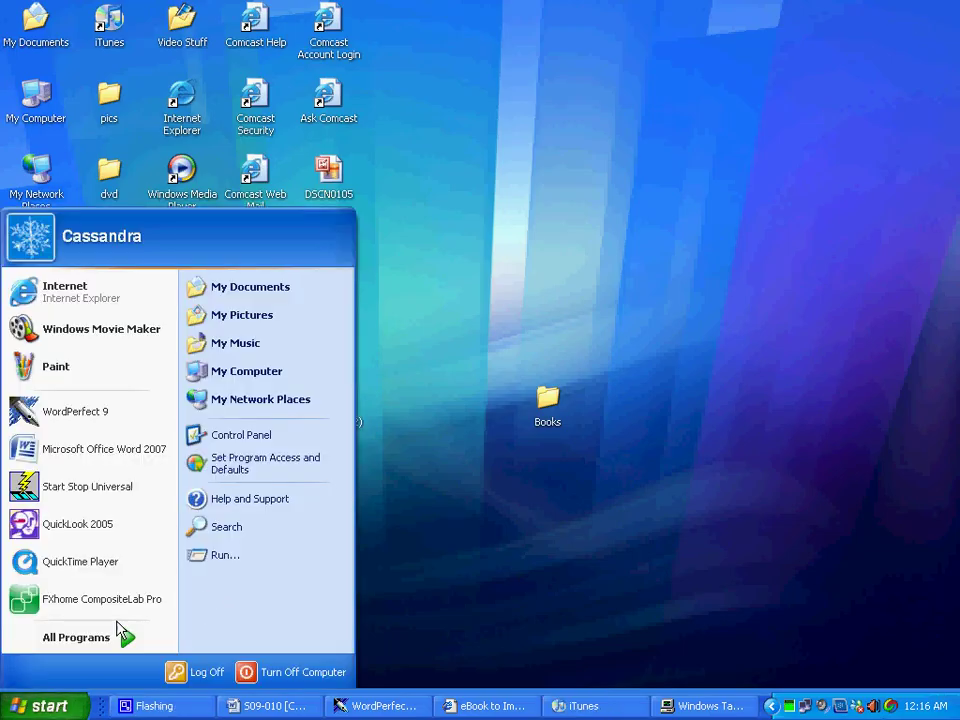
left_click(118, 639)
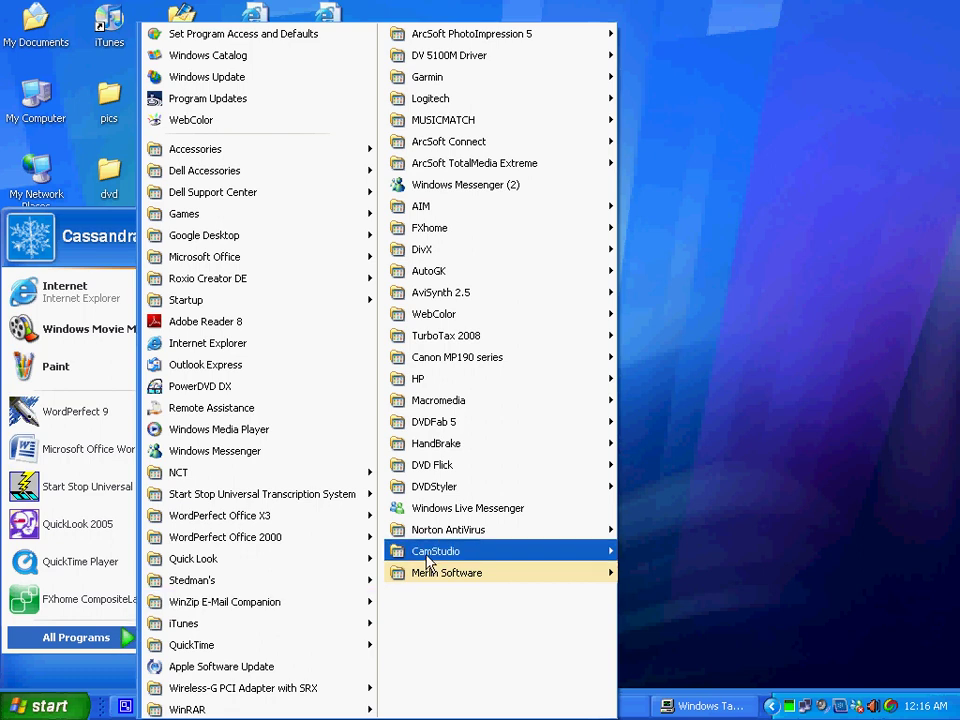
mouse_move(437, 562)
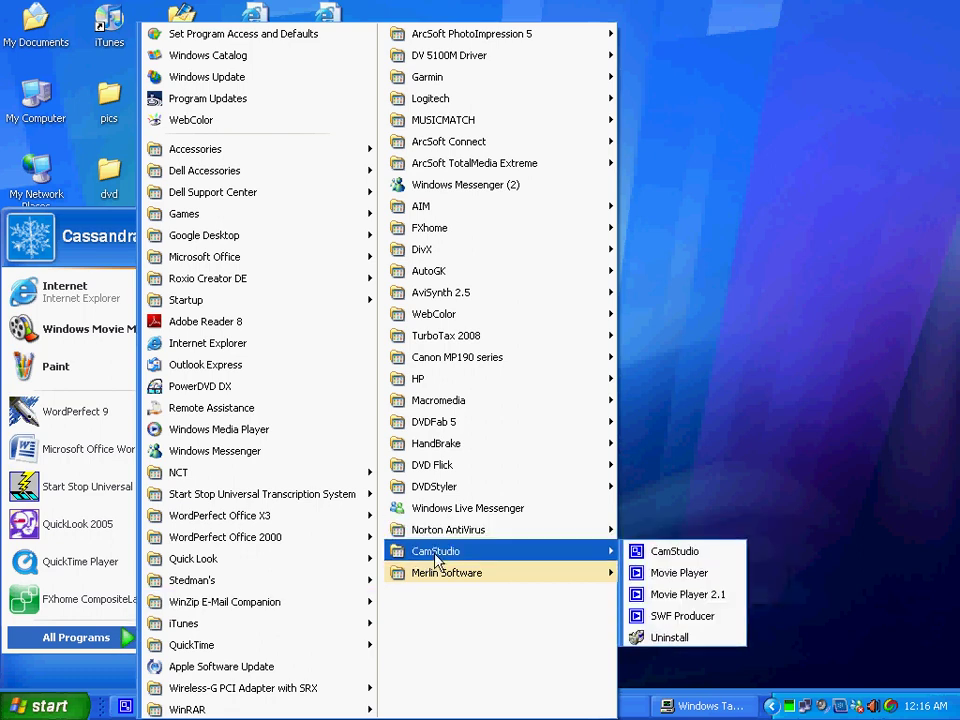
left_click(680, 553)
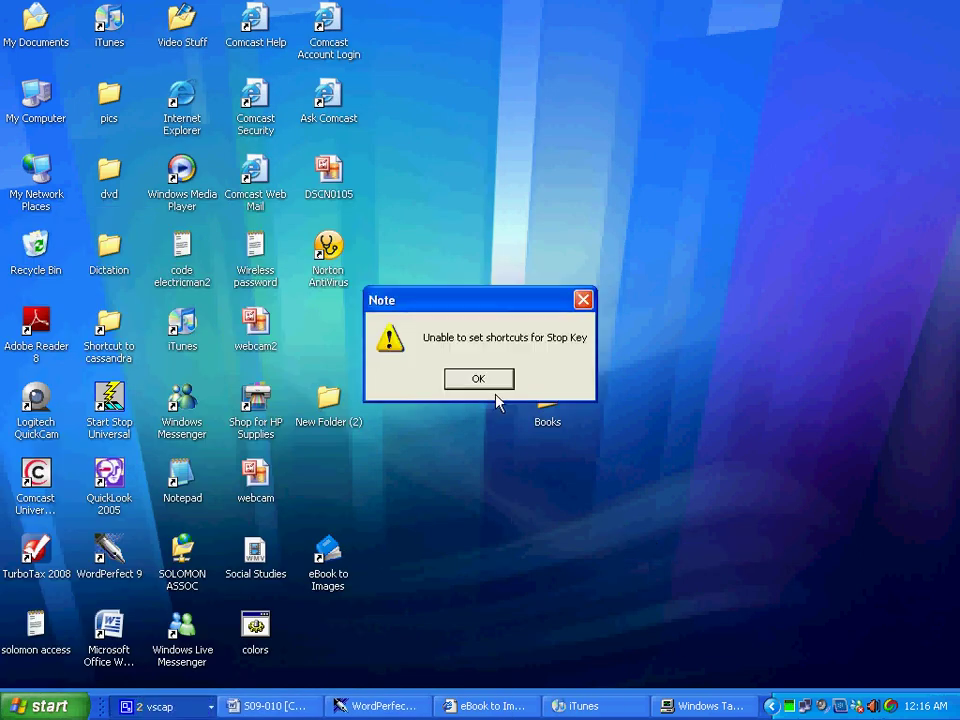
left_click(480, 381)
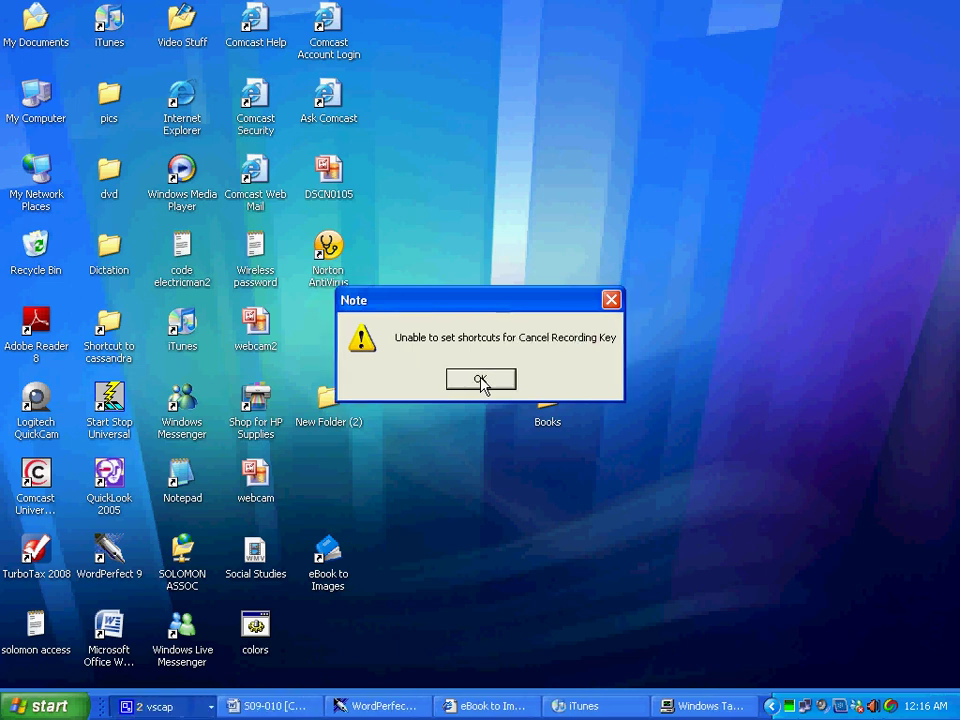
left_click(481, 381)
left_click(481, 381)
left_click(480, 382)
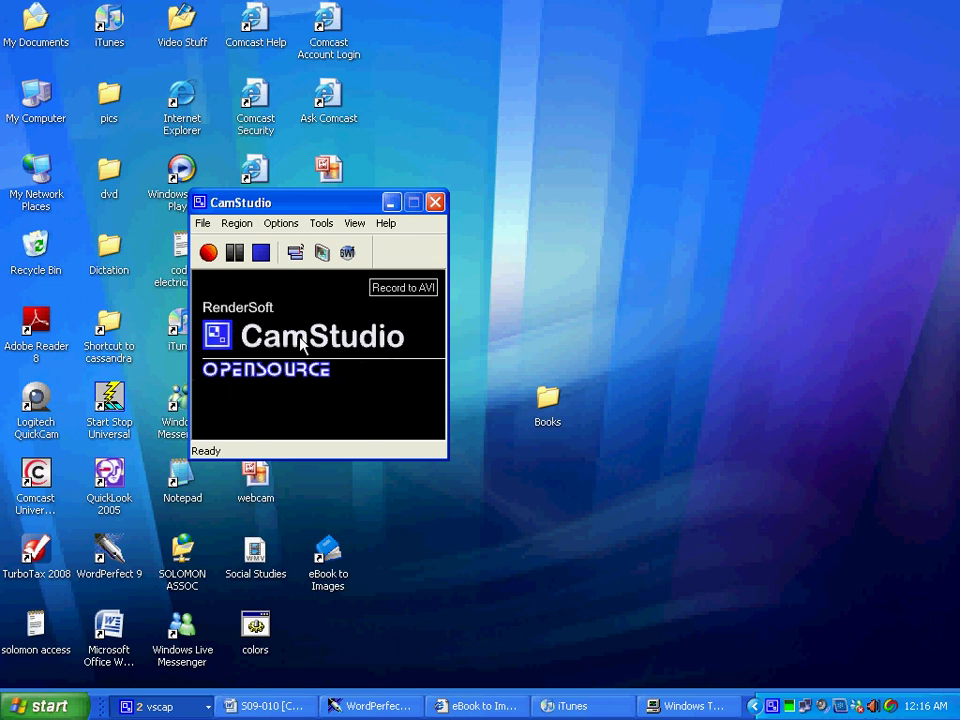
left_click(435, 204)
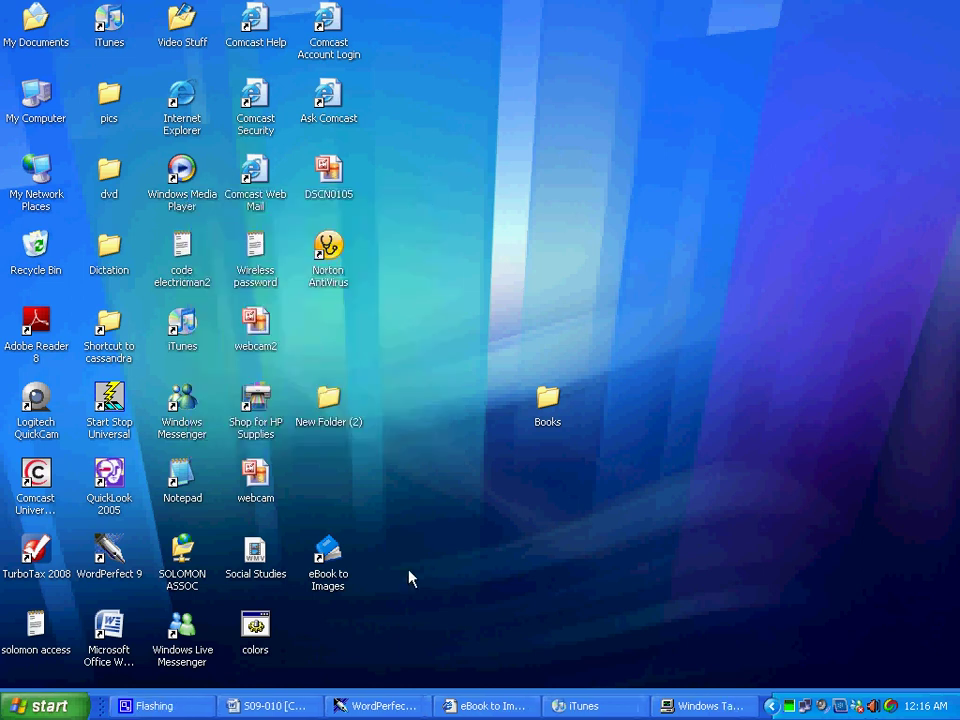